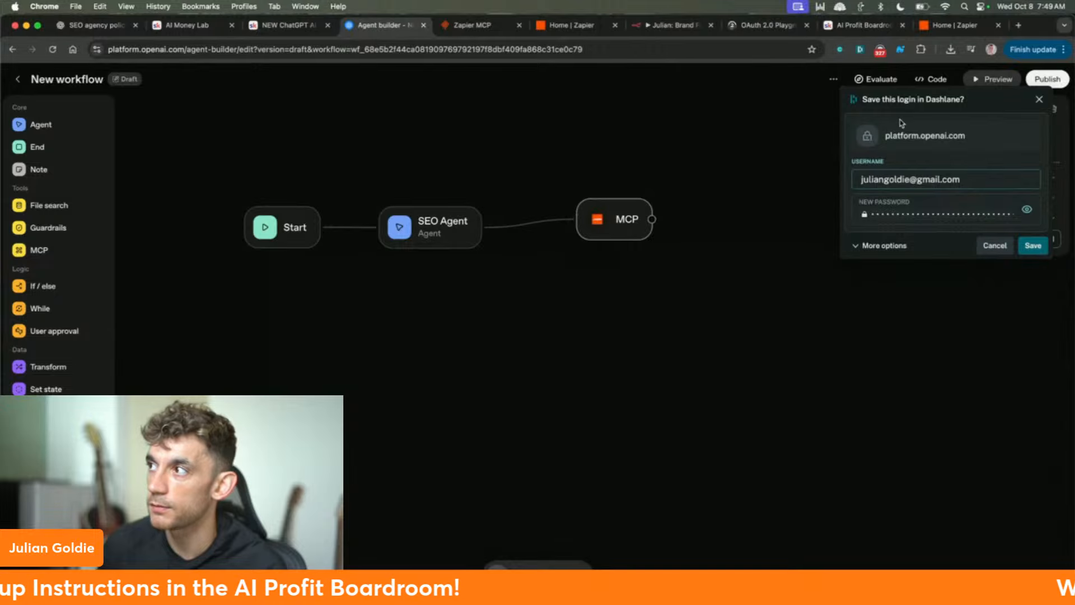
- Dismiss the save-login prompt and add an empty New node after the Zapier MCP node
click(1039, 99)
drag(615, 219, 567, 227)
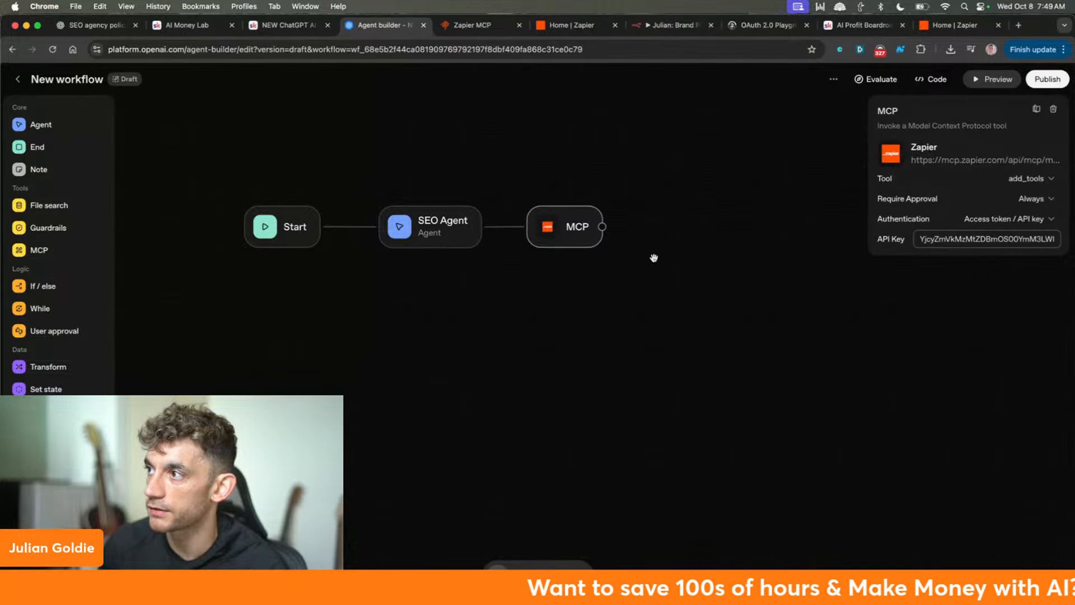
drag(602, 227, 685, 232)
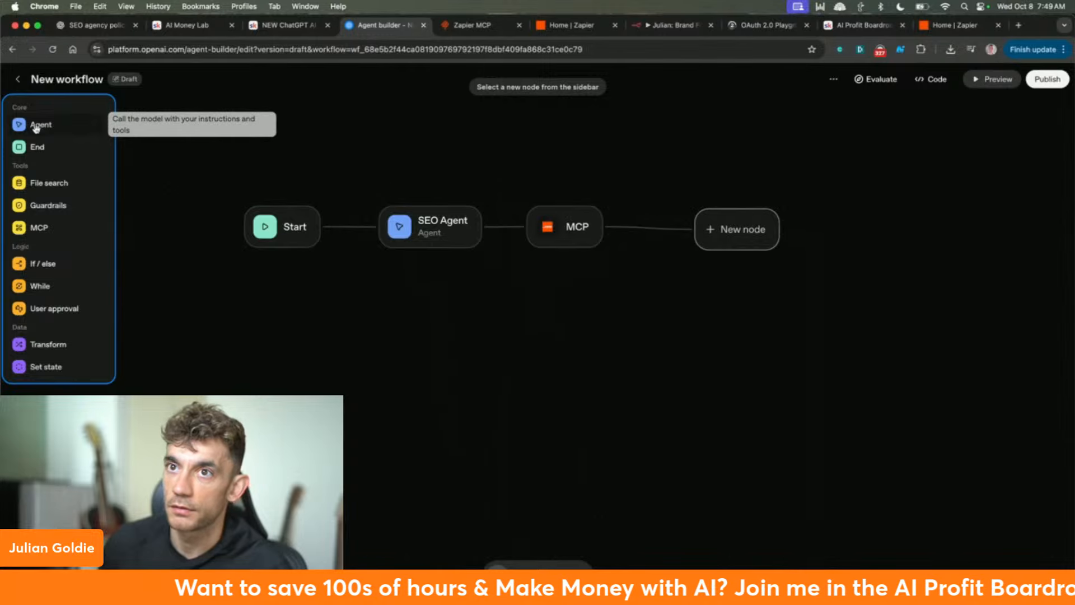
click(569, 25)
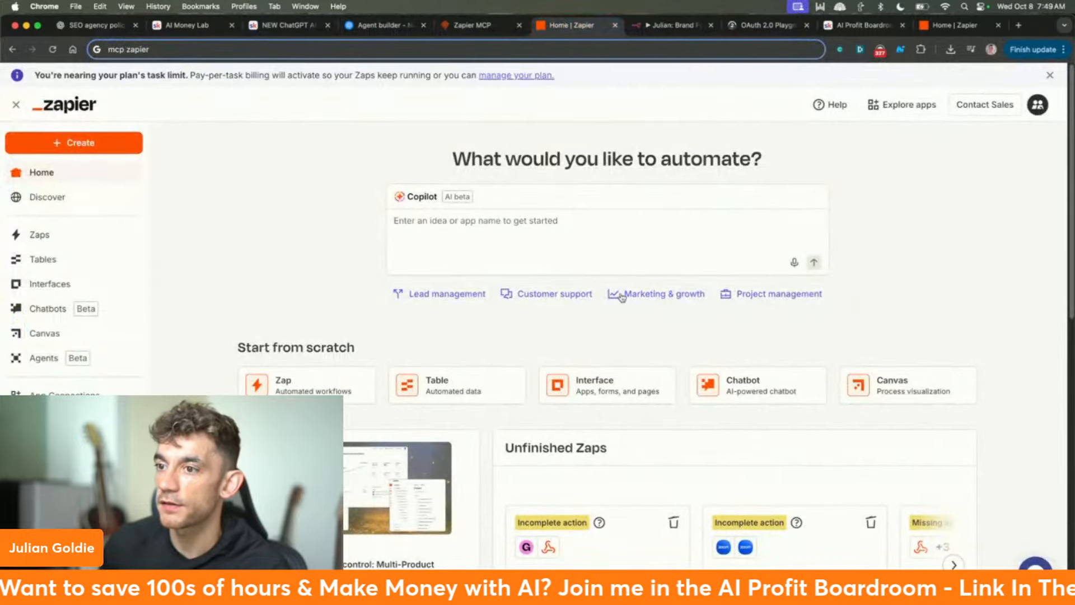
- Open the Zapier MCP server's Configure view, keeping OpenAI API as the client
click(472, 25)
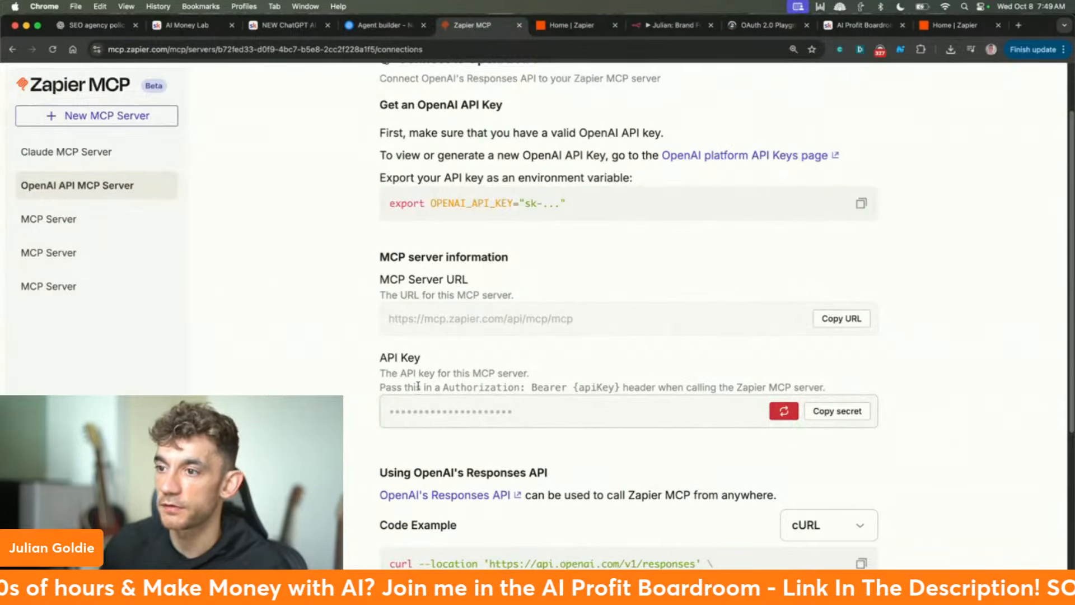
scroll(418, 386, down, 5)
scroll(380, 372, up, 7)
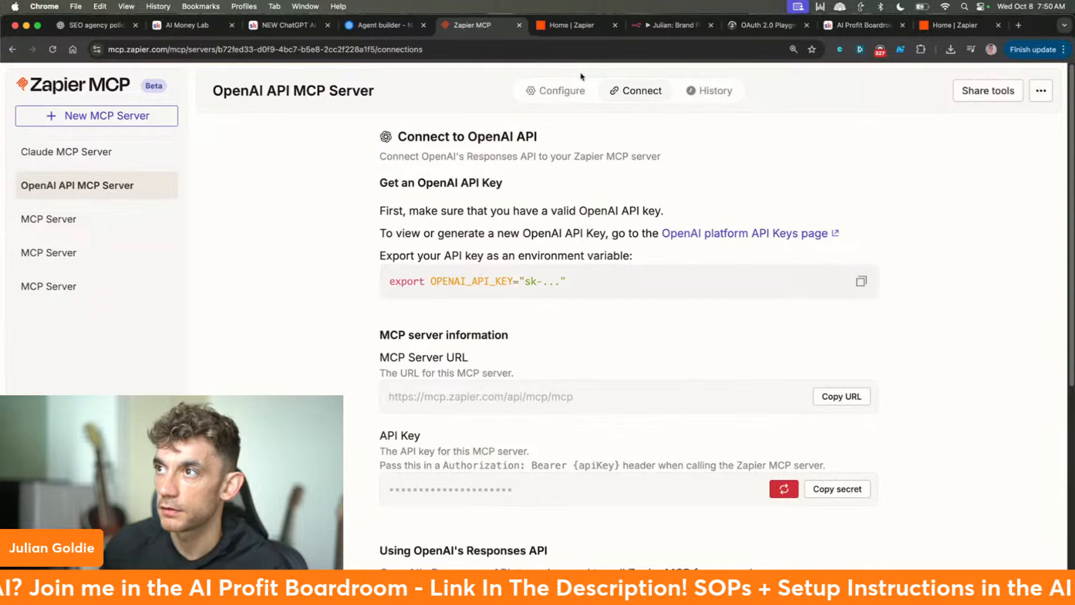
click(576, 89)
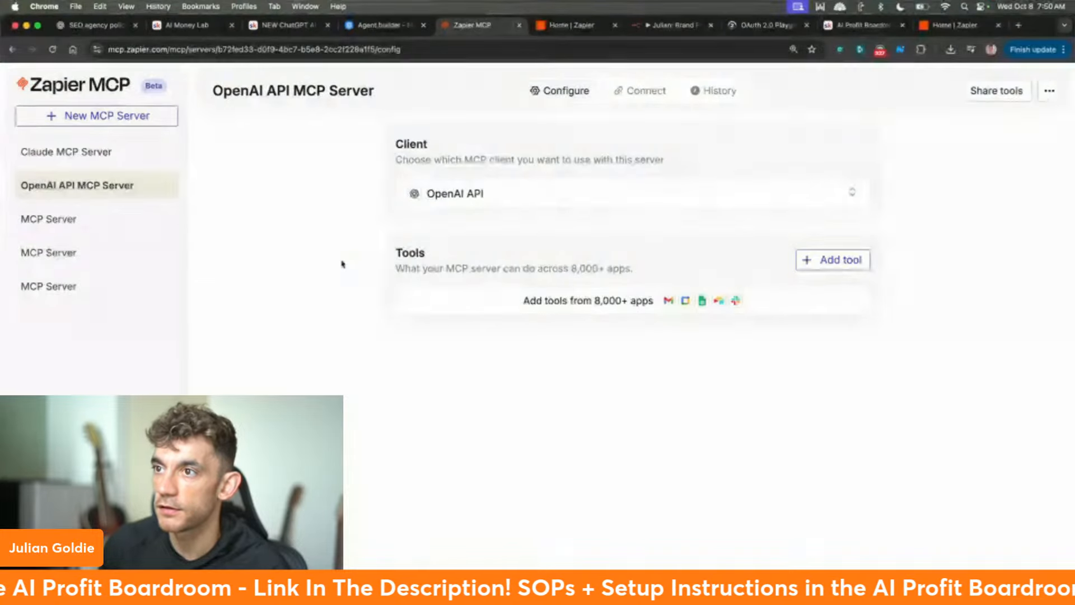
double_click(406, 252)
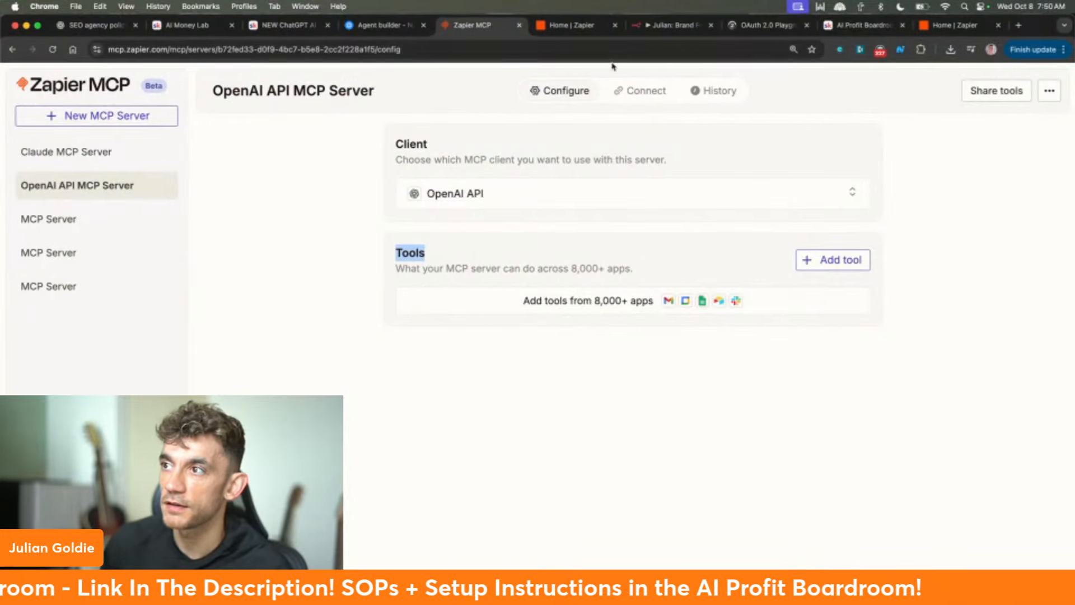
click(551, 192)
click(339, 375)
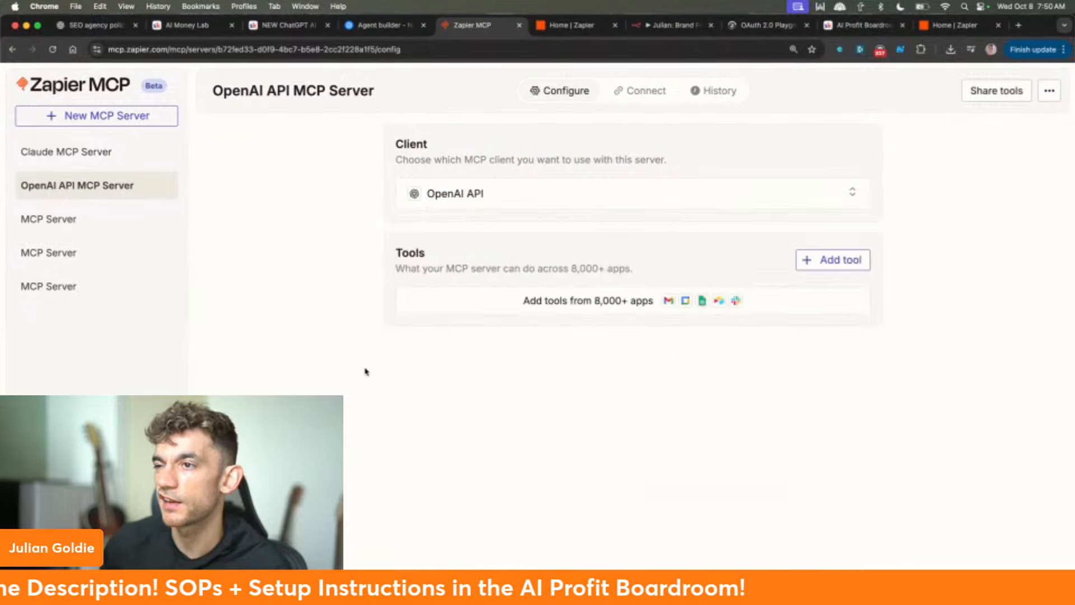
- Add all 12 Gmail tools to the OpenAI API MCP Server
click(805, 263)
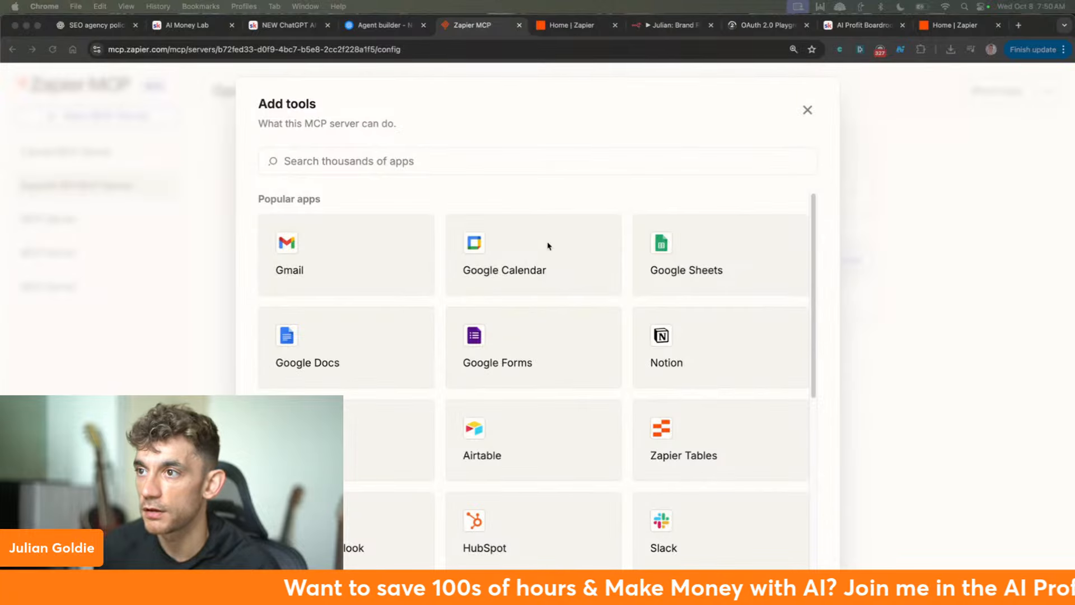
click(316, 268)
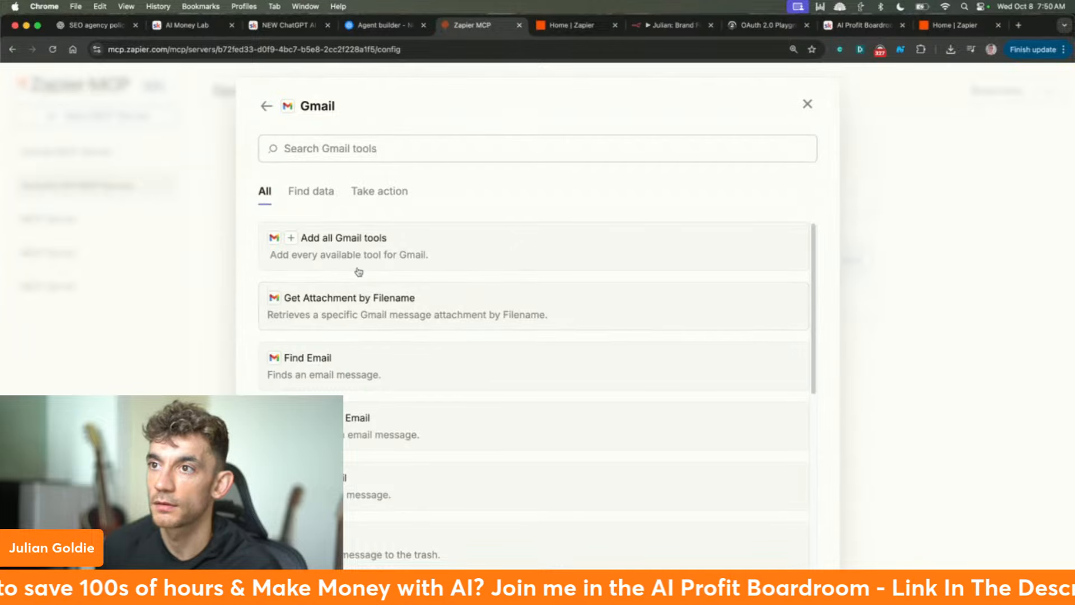
click(372, 237)
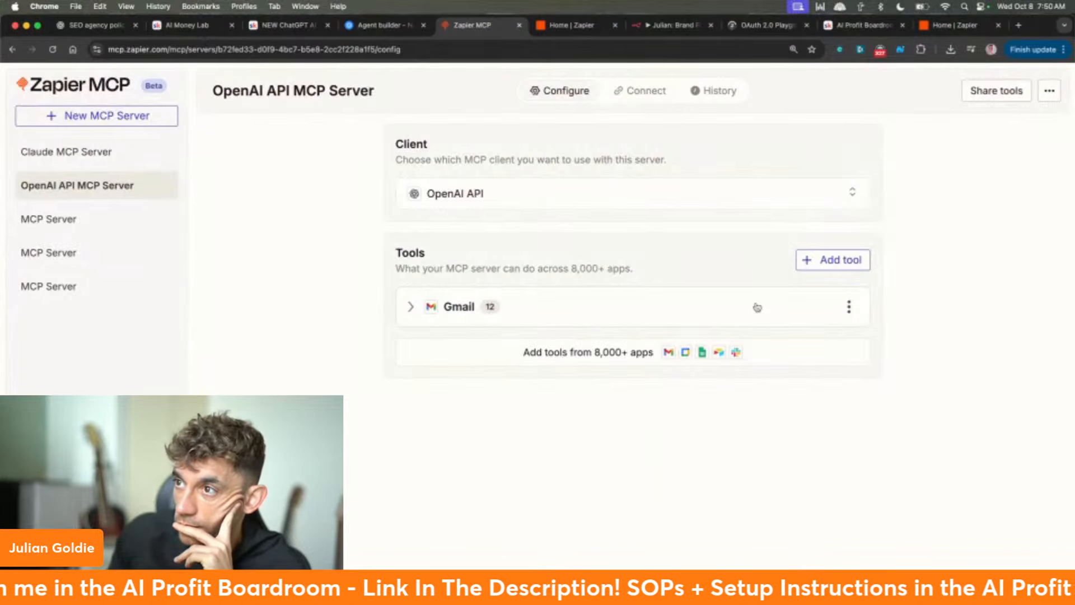
click(571, 25)
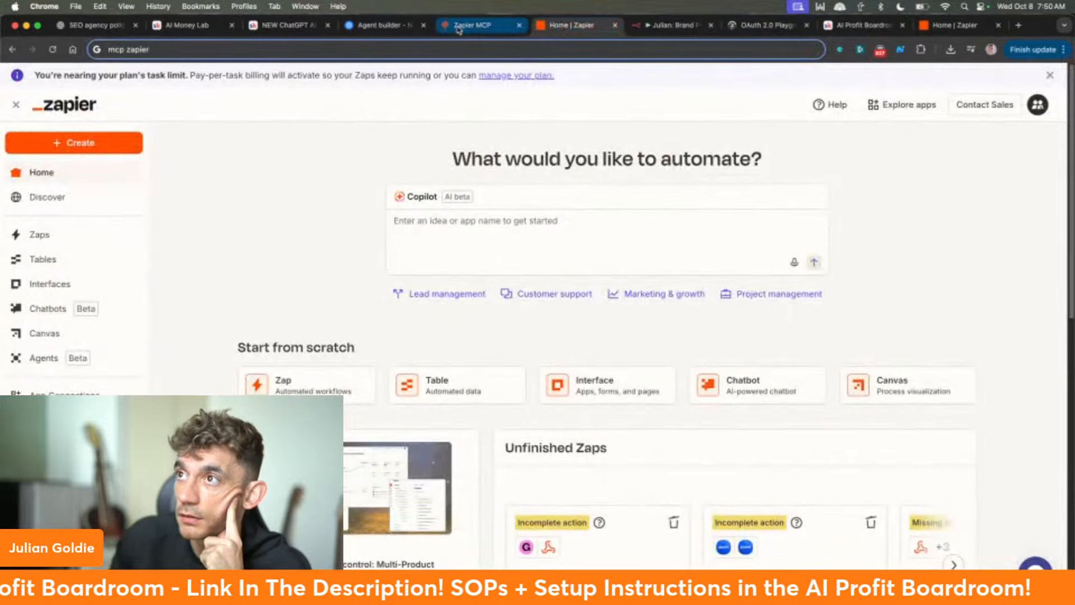
- Back in Agent Builder, drop an Agent node from the sidebar next to the MCP node
click(470, 25)
click(371, 26)
click(533, 243)
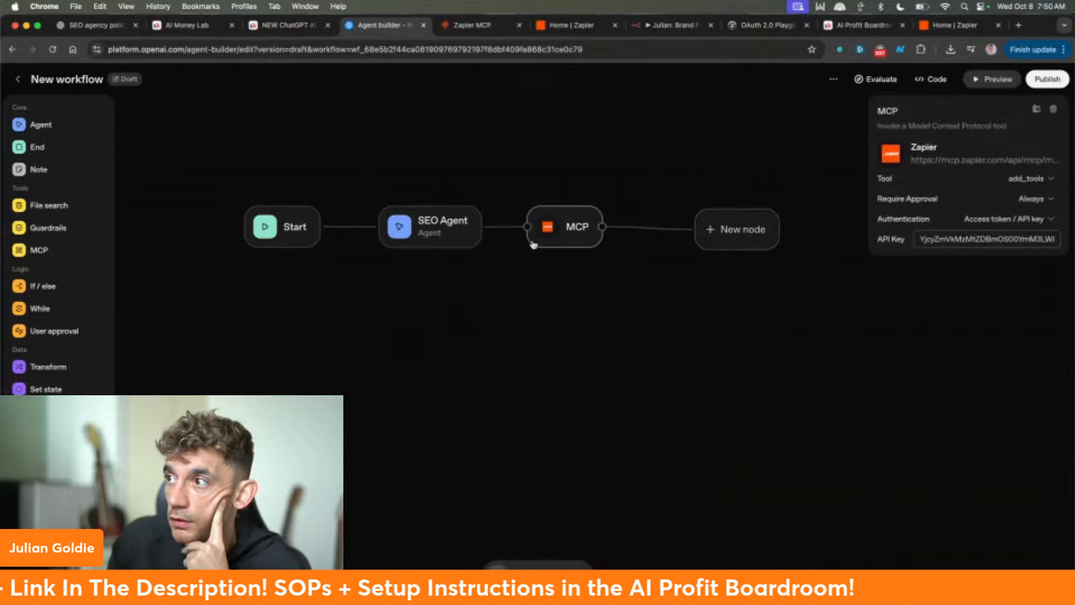
drag(549, 235, 579, 231)
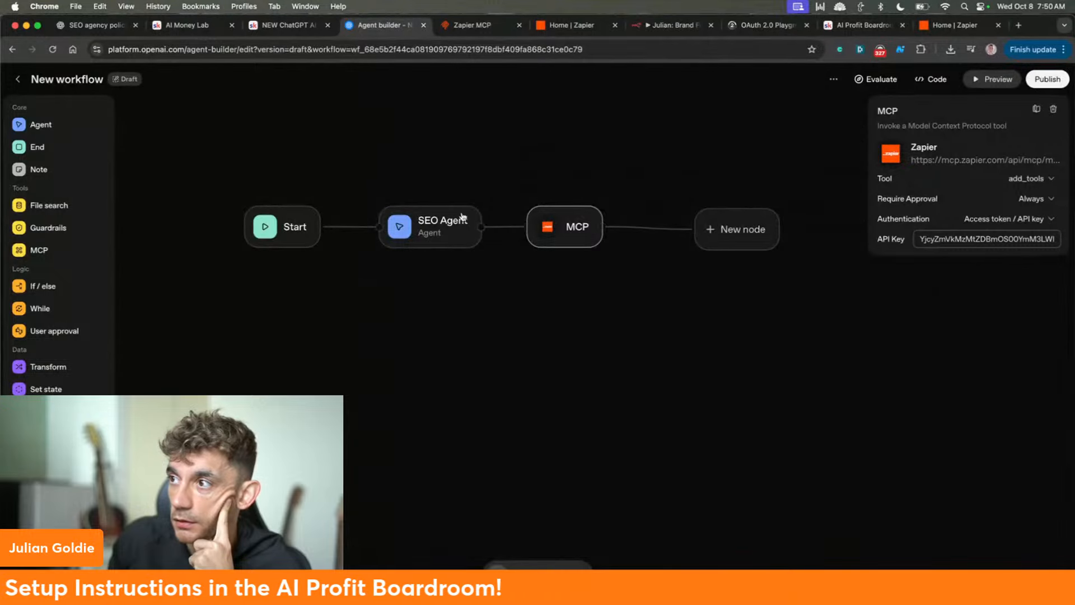
click(731, 227)
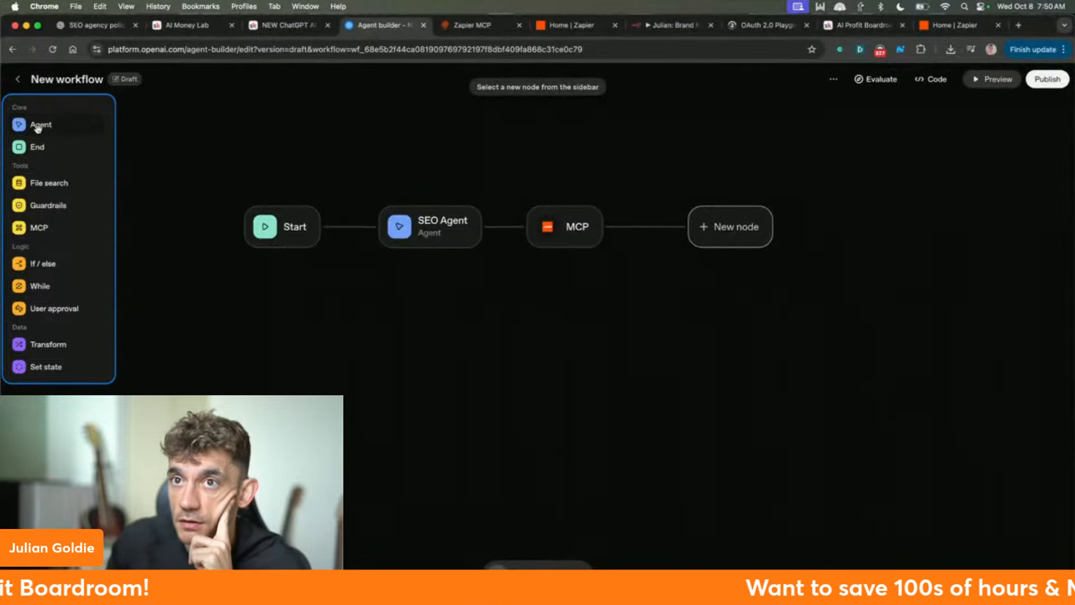
drag(38, 125, 739, 260)
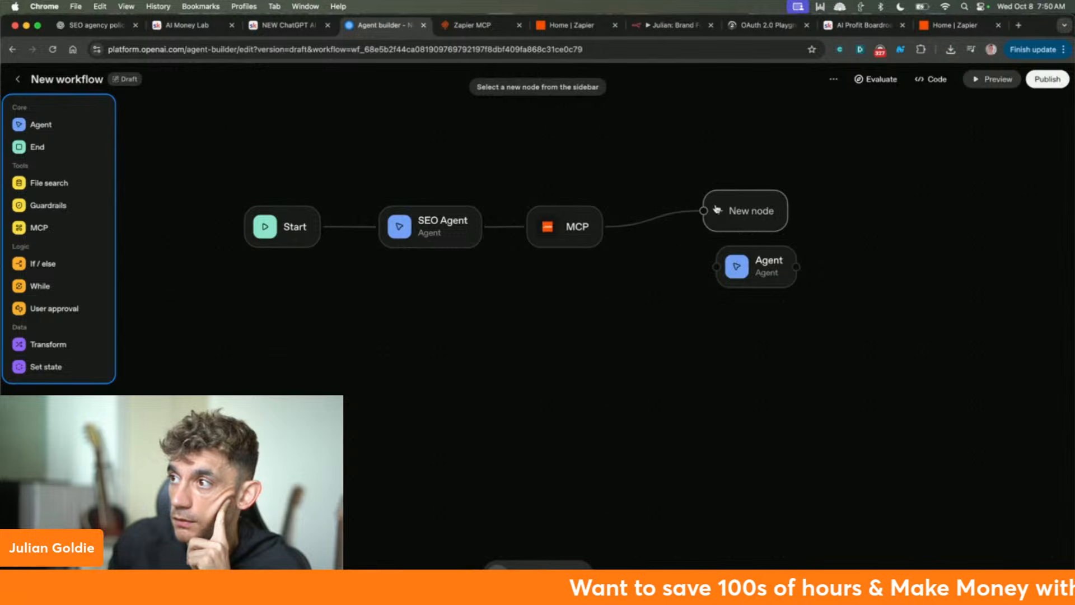
- Move the empty new node below MCP and make the node after MCP an Agent
right_click(771, 203)
click(725, 276)
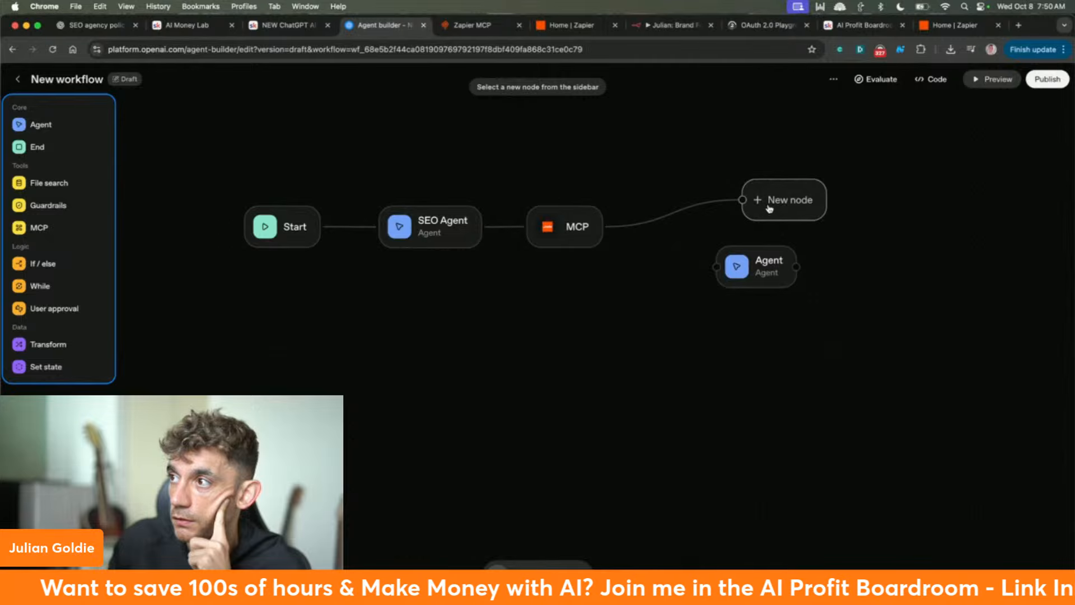
drag(770, 208, 648, 351)
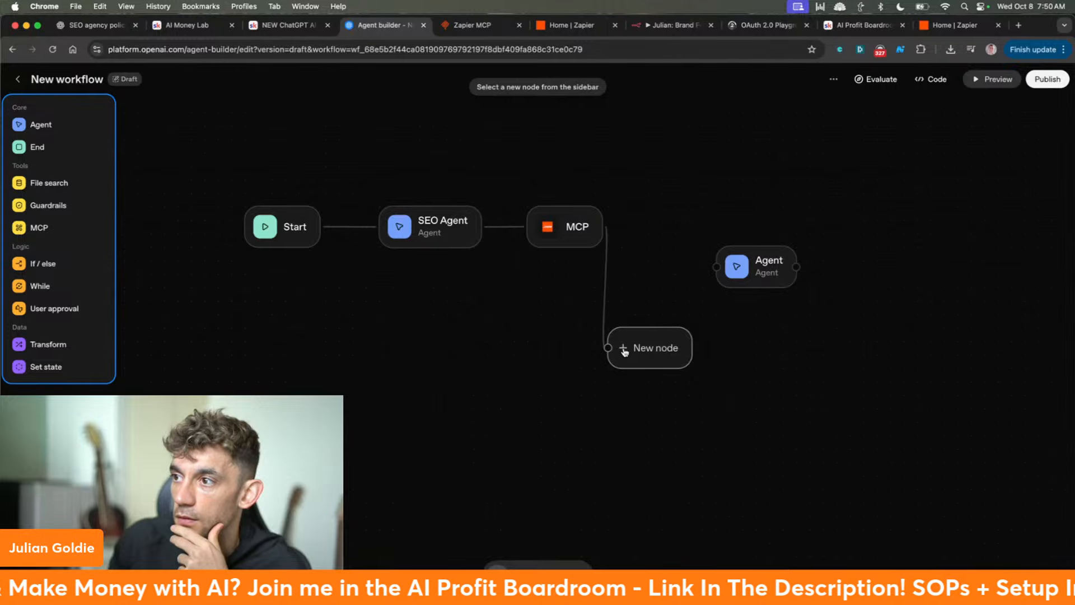
click(41, 125)
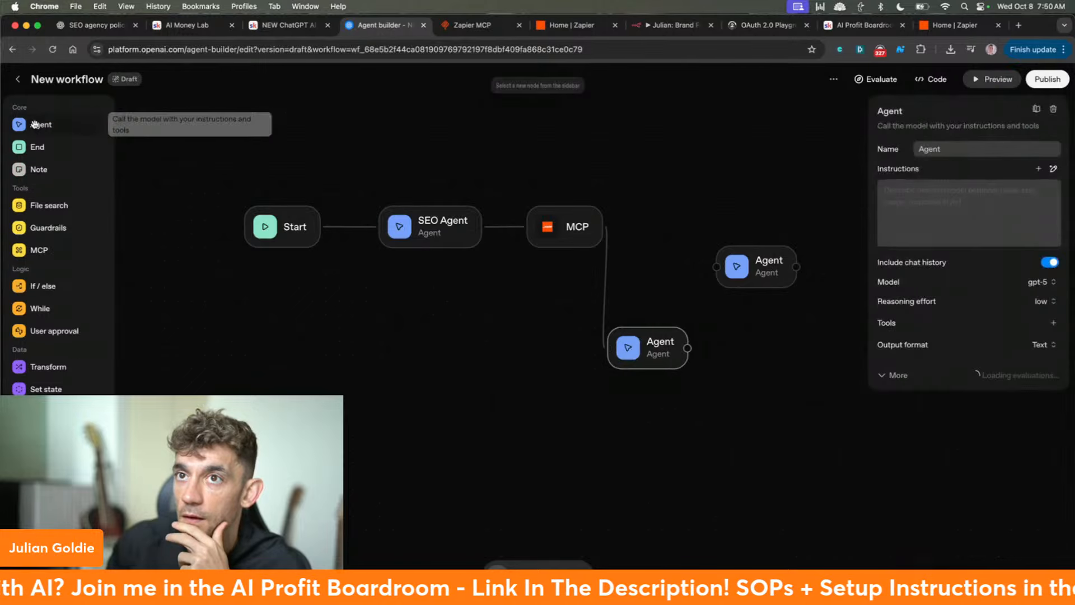
- Move the stray unconnected Agent node aside and select it
drag(770, 268, 312, 321)
right_click(690, 170)
click(690, 168)
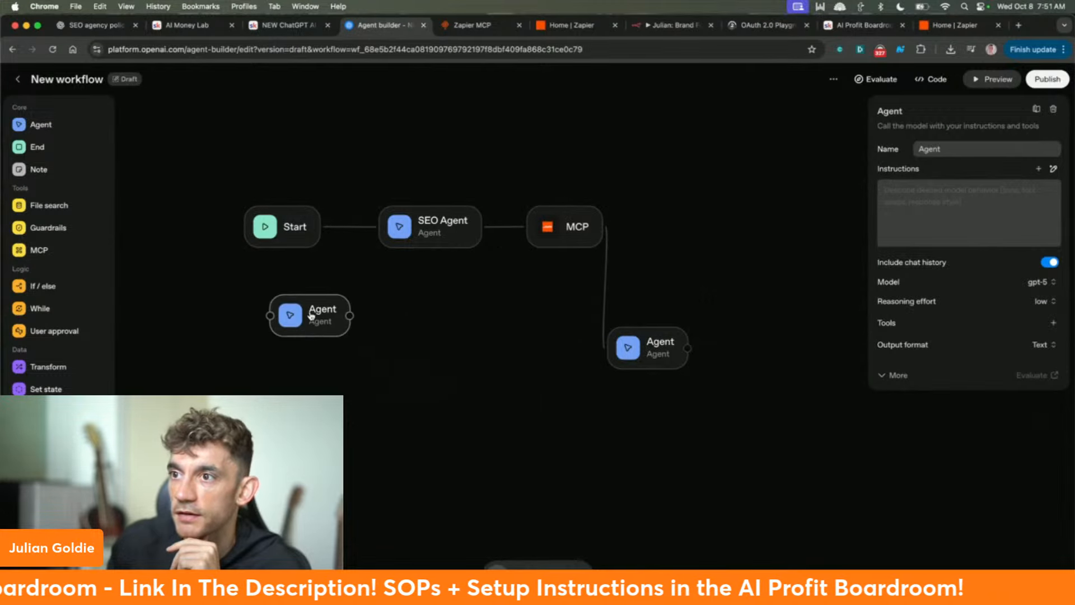
click(346, 375)
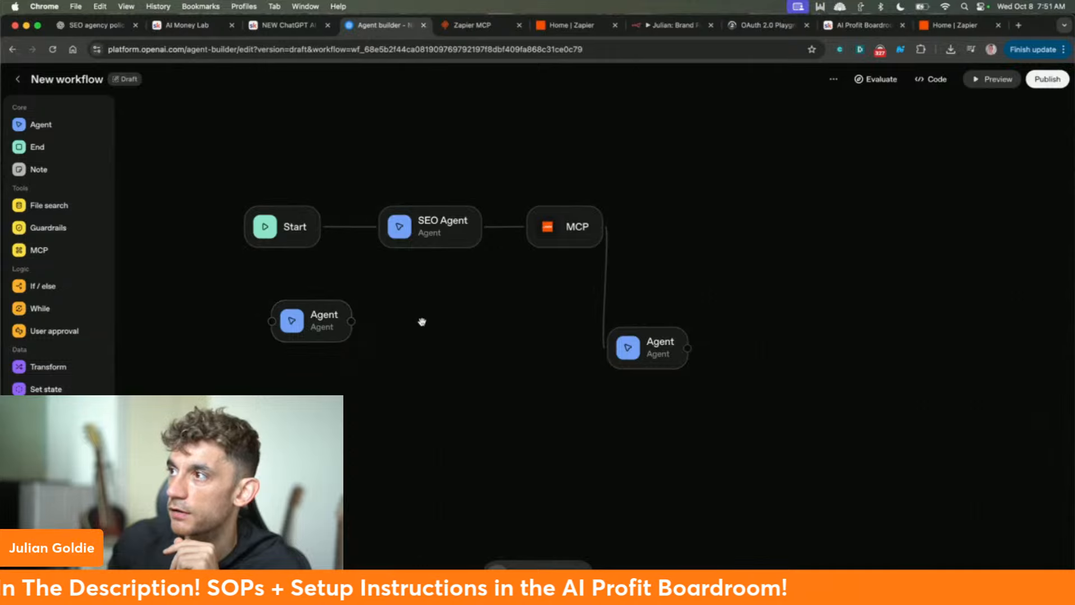
click(312, 332)
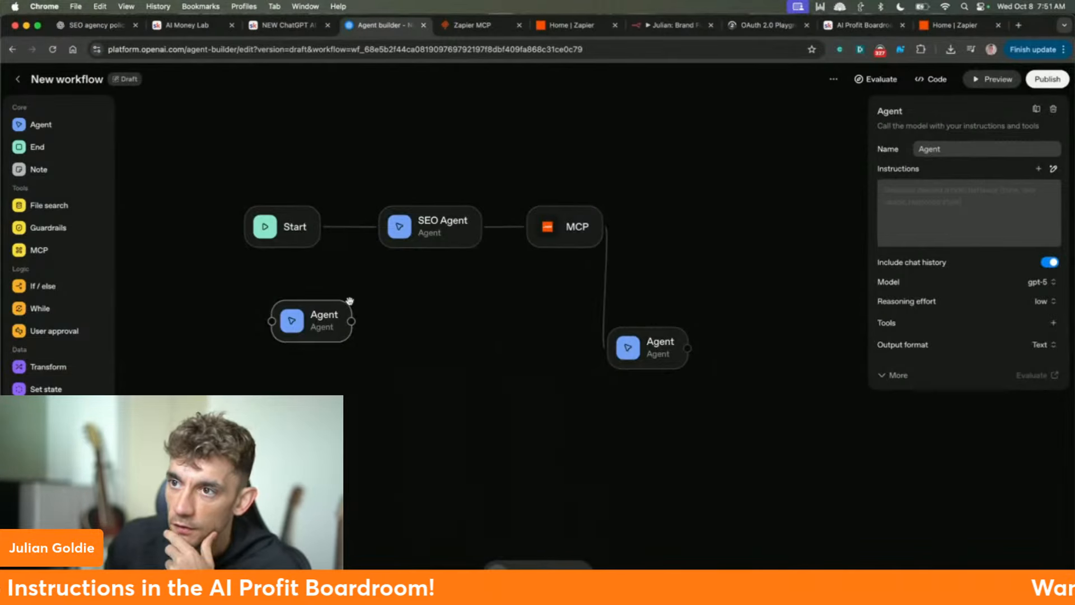
click(493, 342)
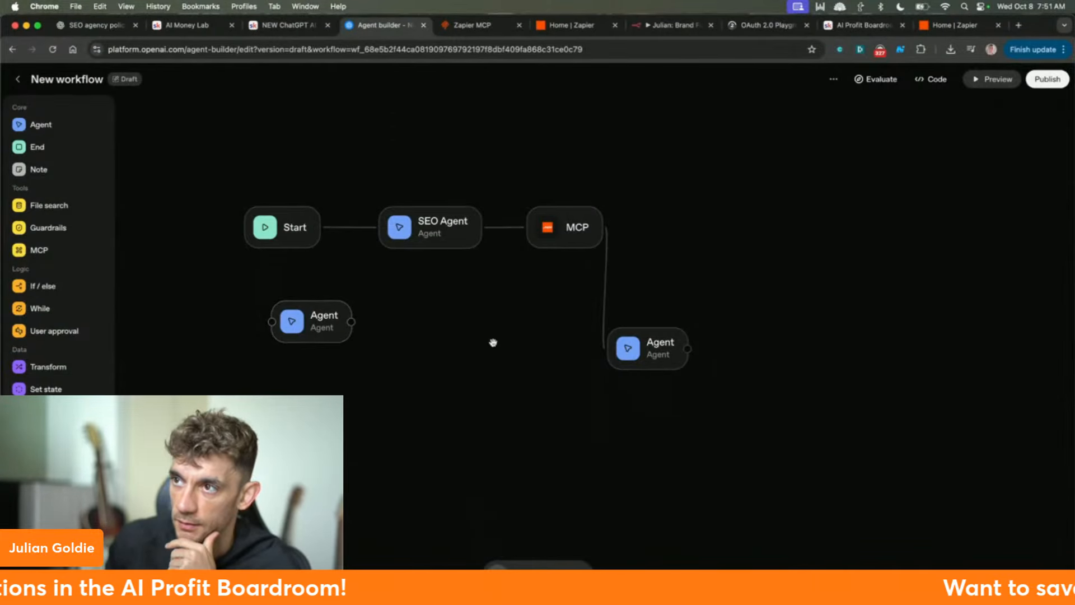
click(310, 329)
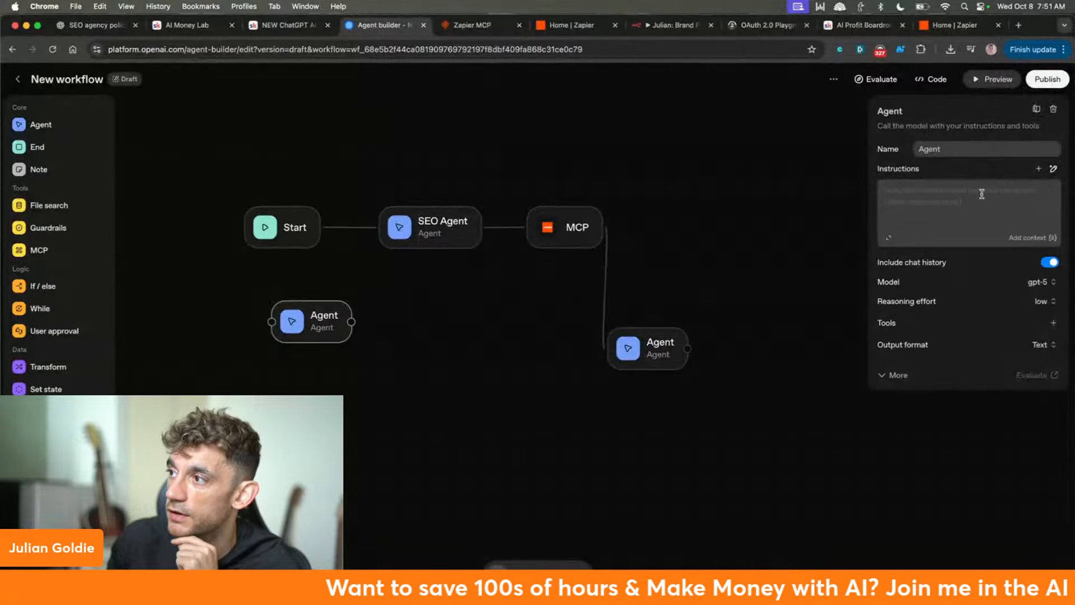
- Delete the unconnected Agent node and line the remaining Agent up beside MCP
click(1053, 109)
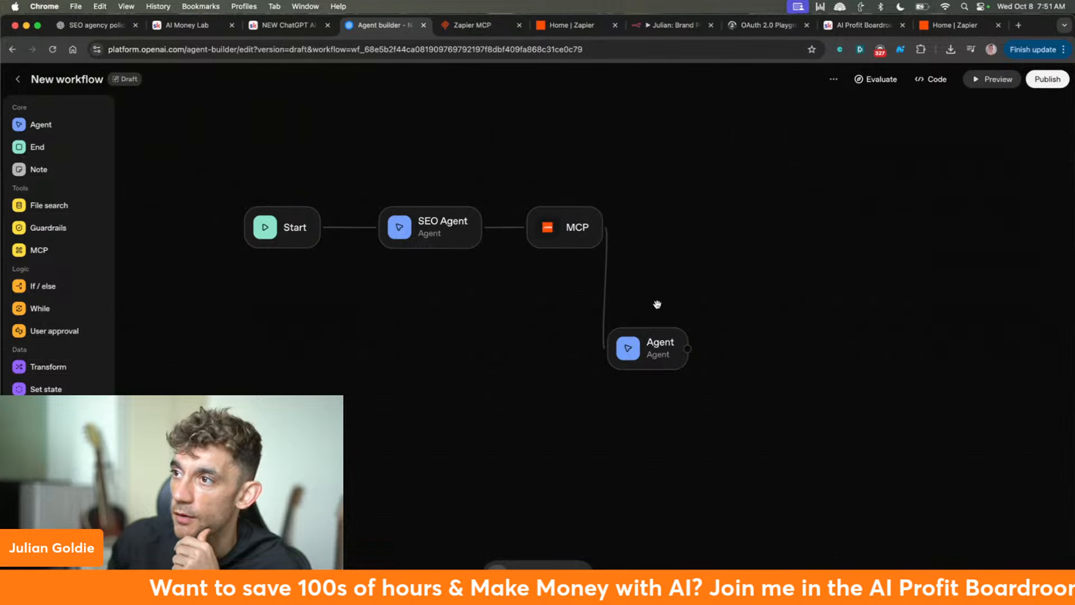
drag(631, 355, 657, 234)
click(938, 206)
text(Y)
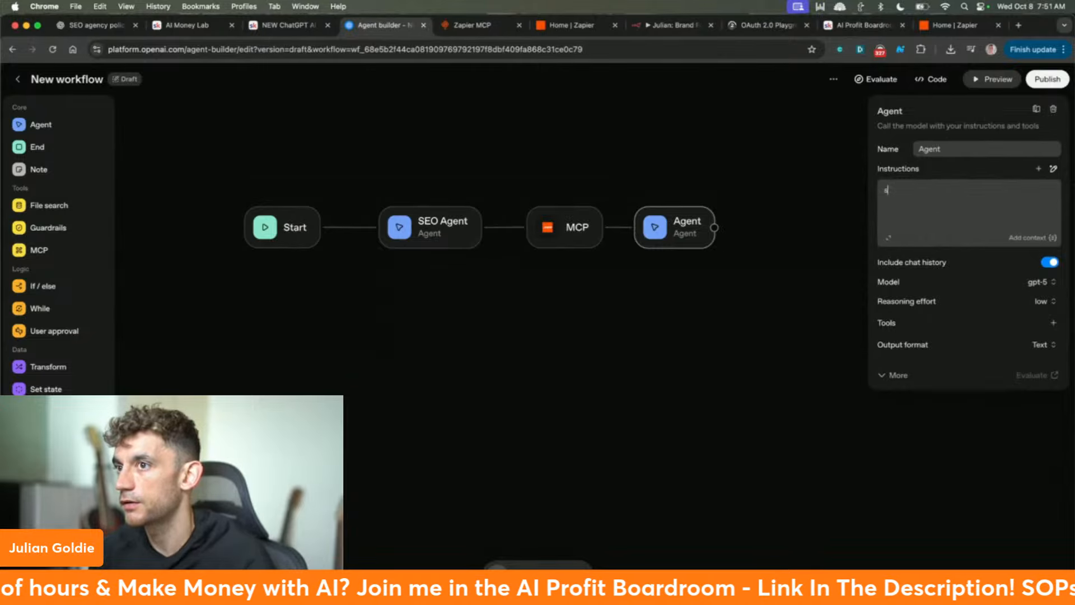
text(end)
key(BackSpace)
key(BackSpace)
key(BackSpace)
key(BackSpace)
text(you're a he)
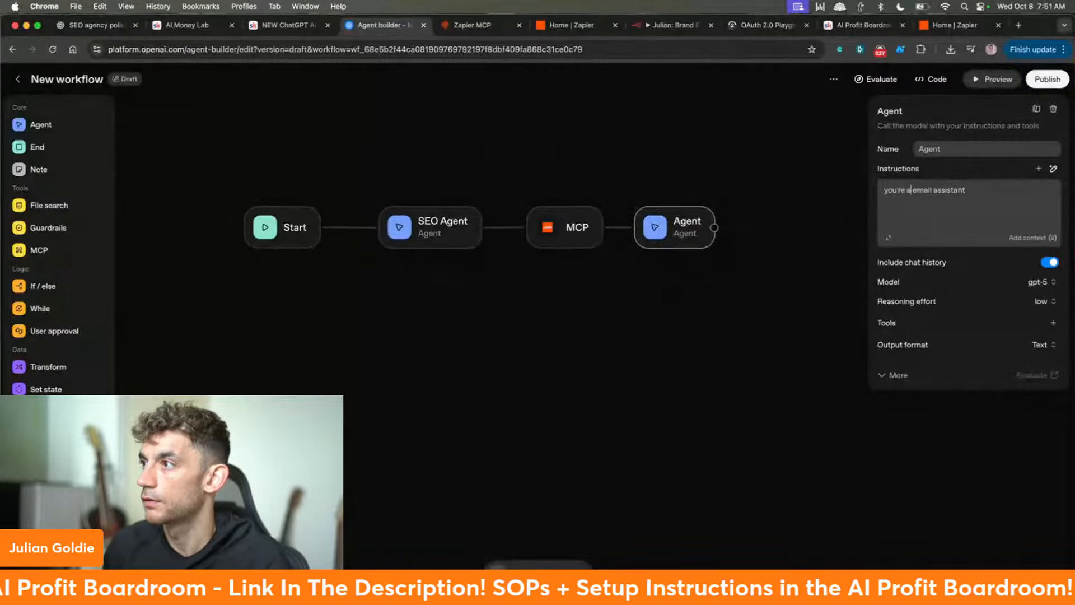
text(lpful)
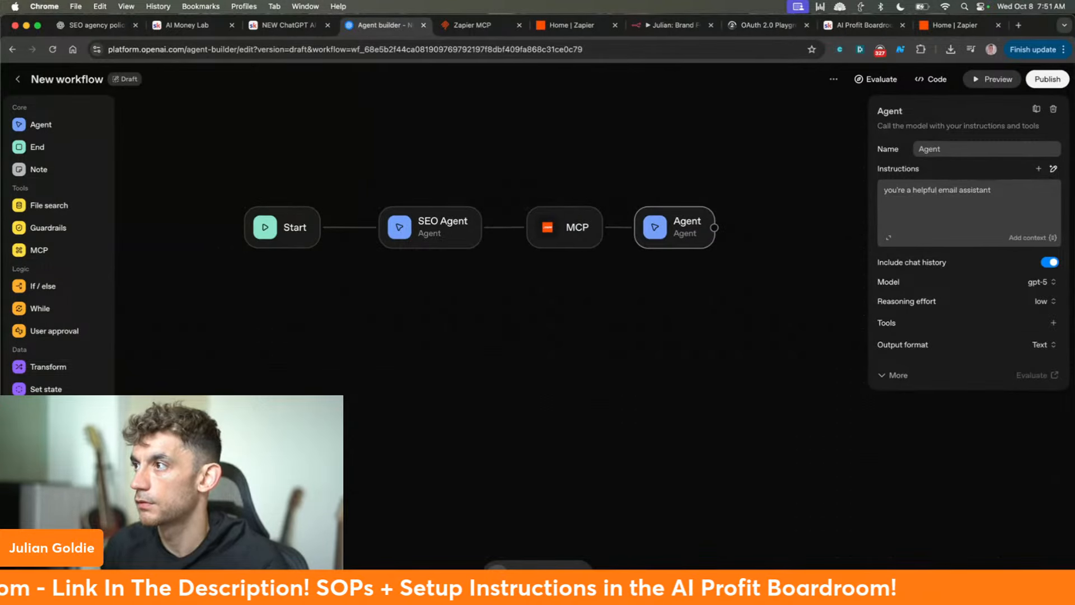
key(ctrl+a)
key(super+c)
- Delete the extra MCP node from the canvas
click(480, 227)
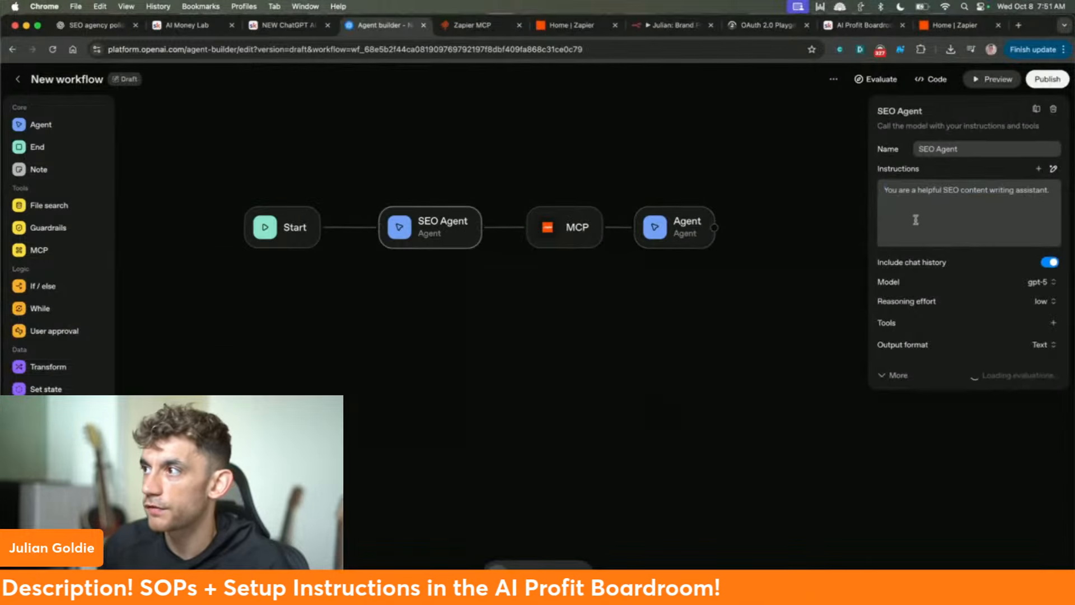
key(super+a)
key(super+z)
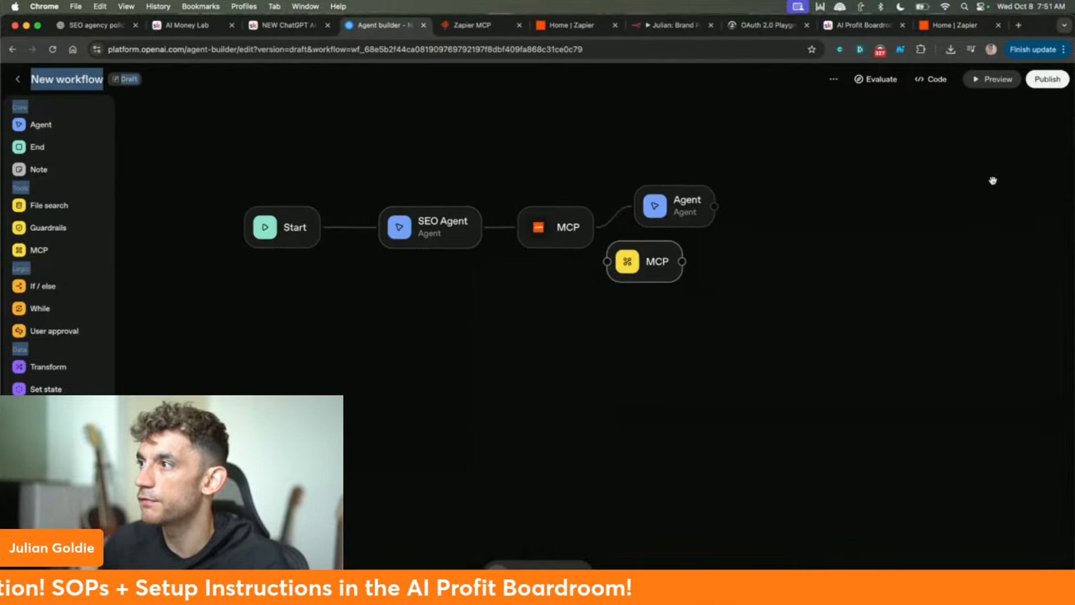
right_click(661, 259)
click(626, 279)
click(1049, 111)
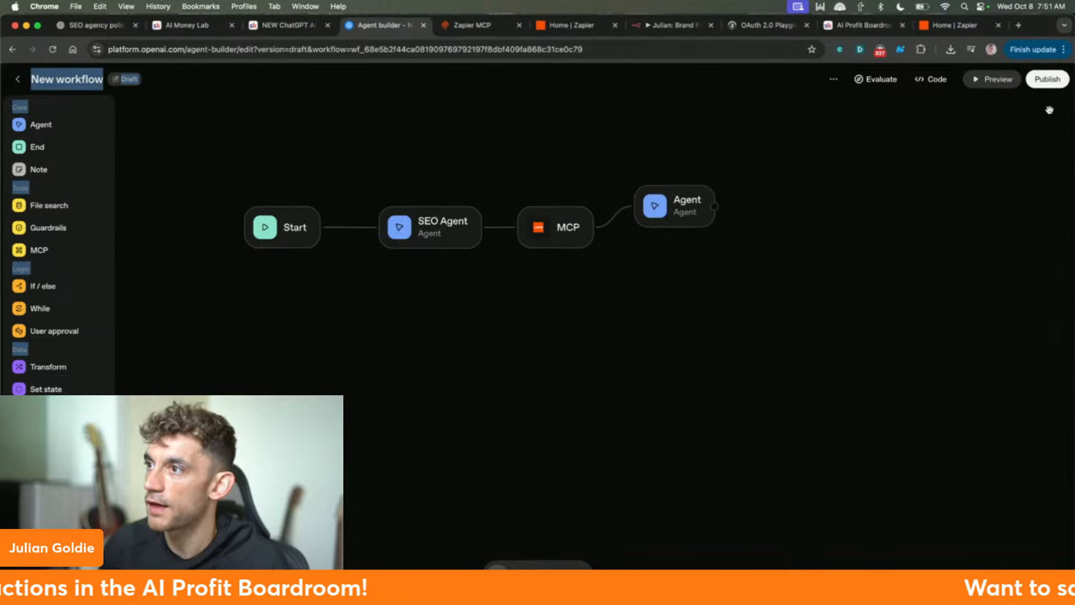
- Replace SEO Agent's instructions with the email assistant text and rename it Email Agent
click(469, 229)
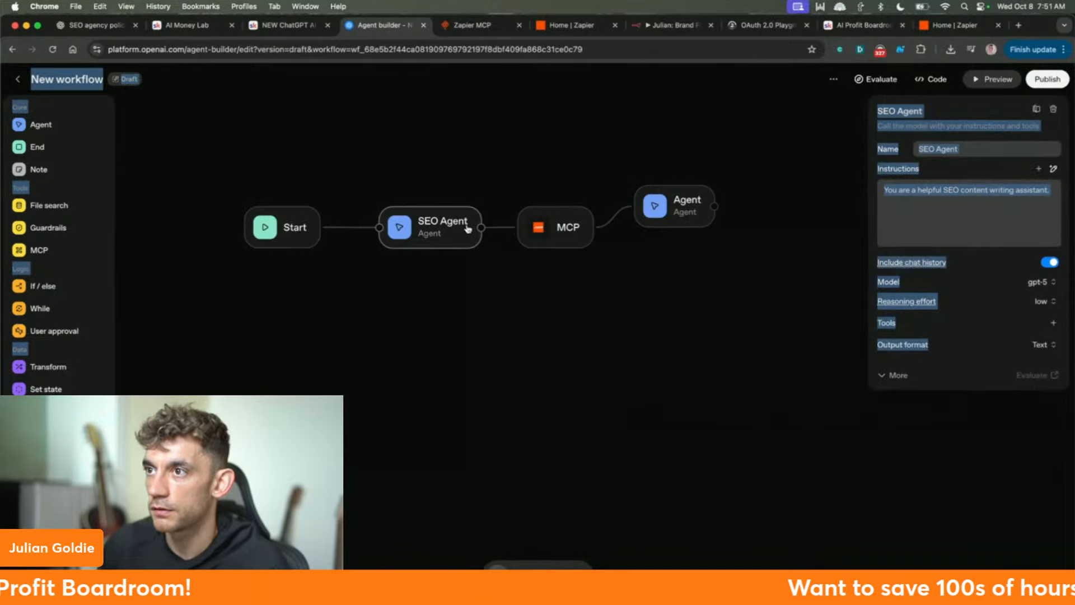
click(972, 199)
key(super+a)
click(972, 199)
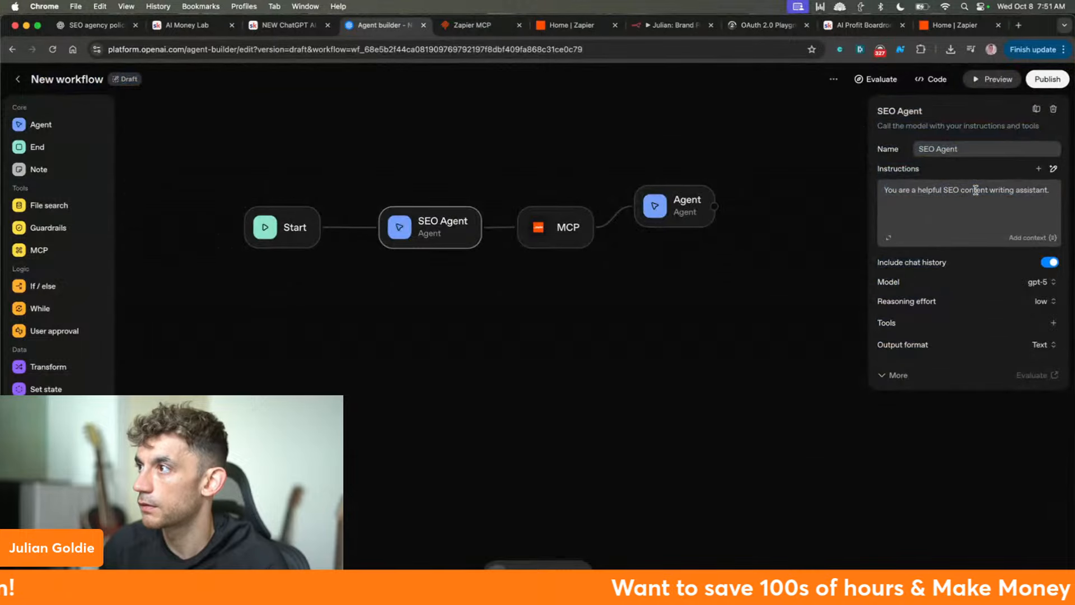
triple_click(976, 191)
key(super+v)
double_click(927, 149)
text(Email)
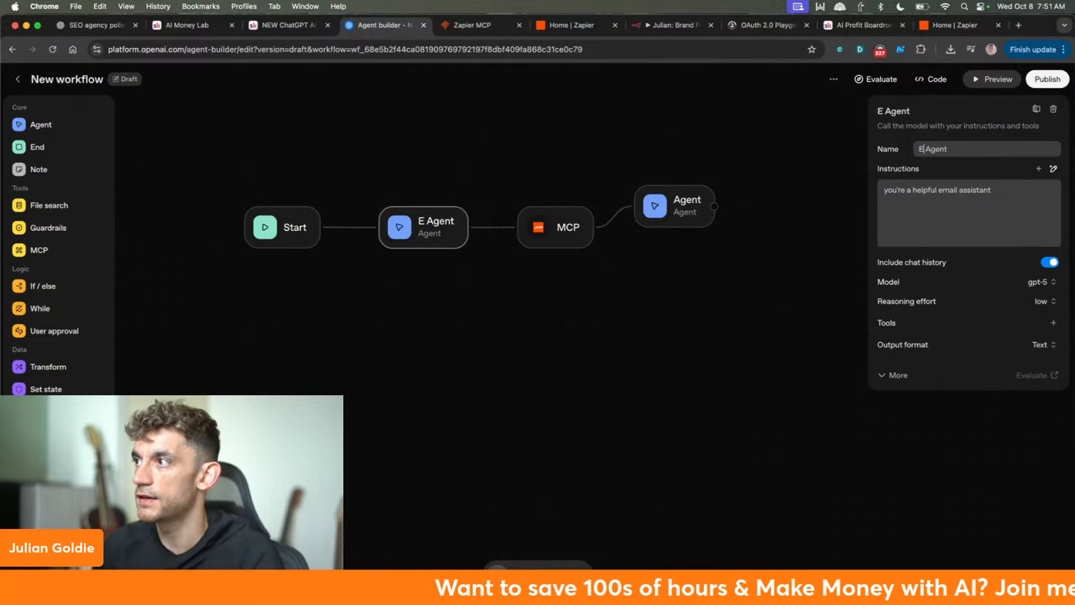
- Preview the workflow asking it to send an SEO email to an address, approving the MCP call
click(994, 78)
text(send an email about)
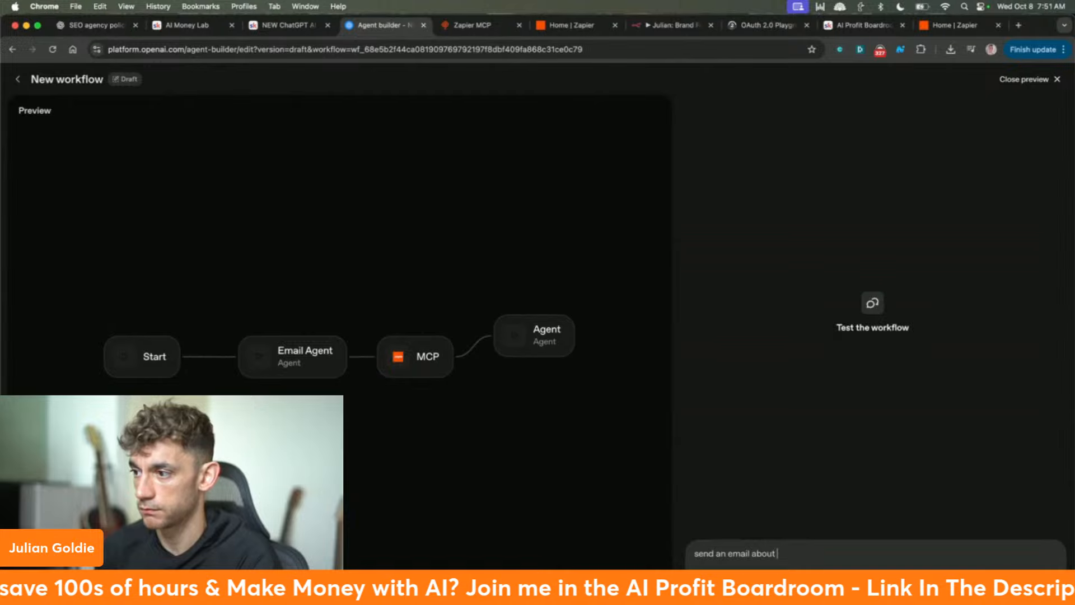
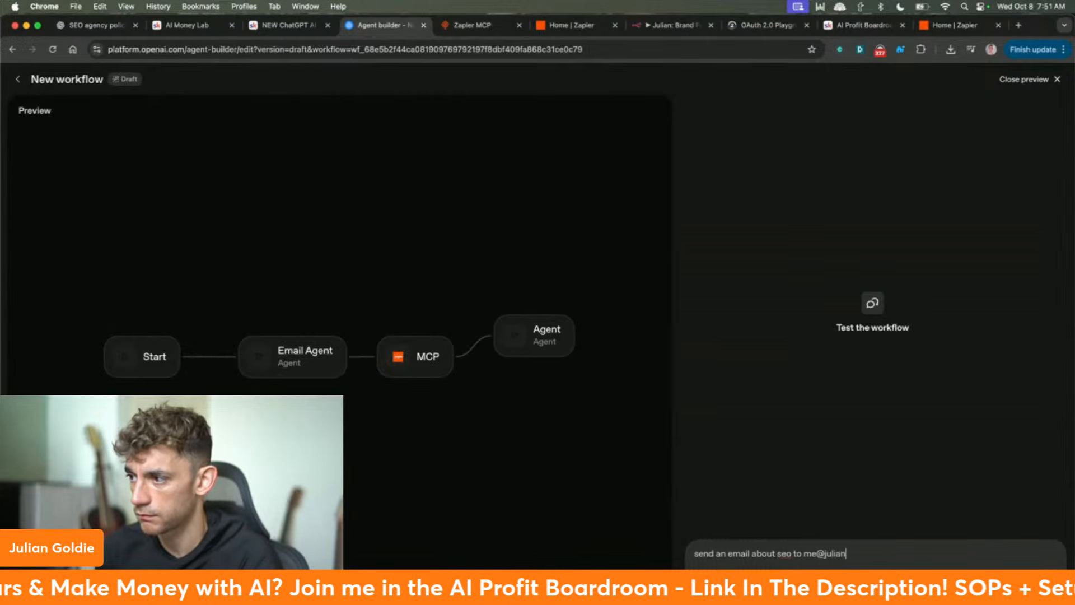
key(Return)
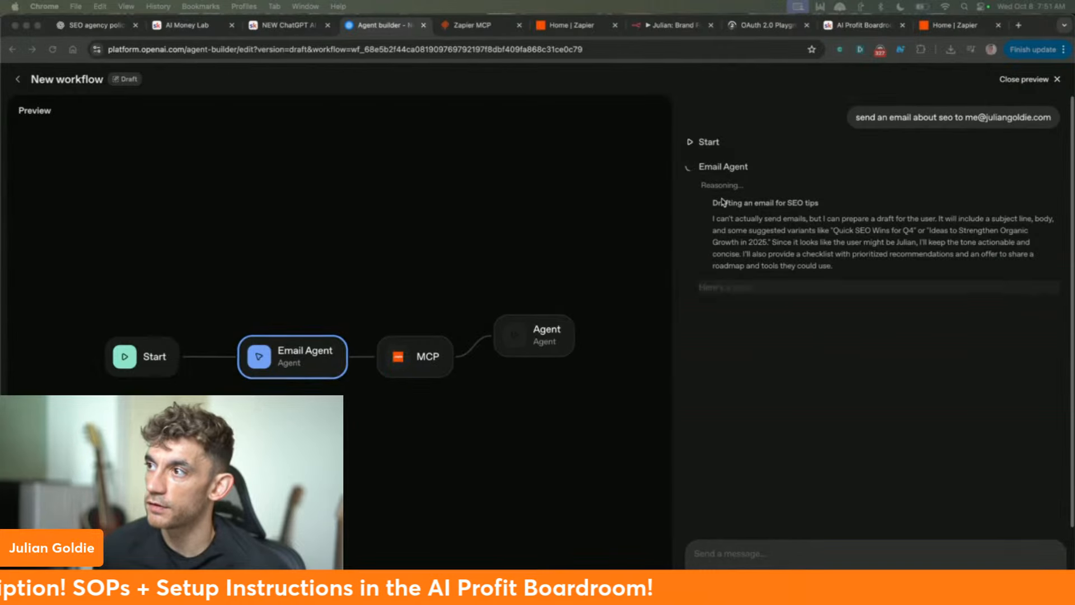
click(900, 322)
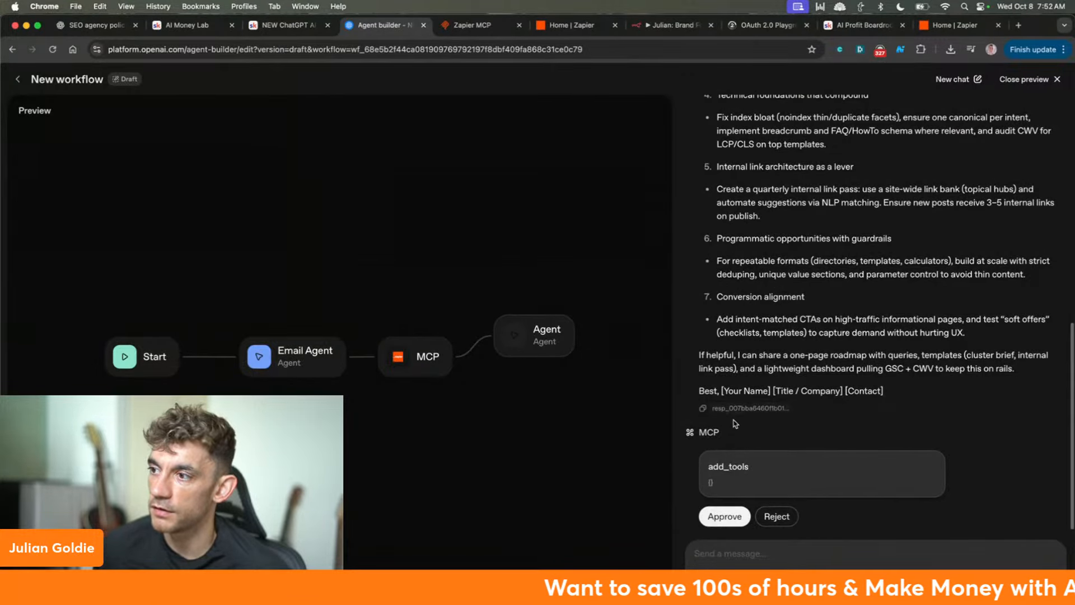
click(728, 517)
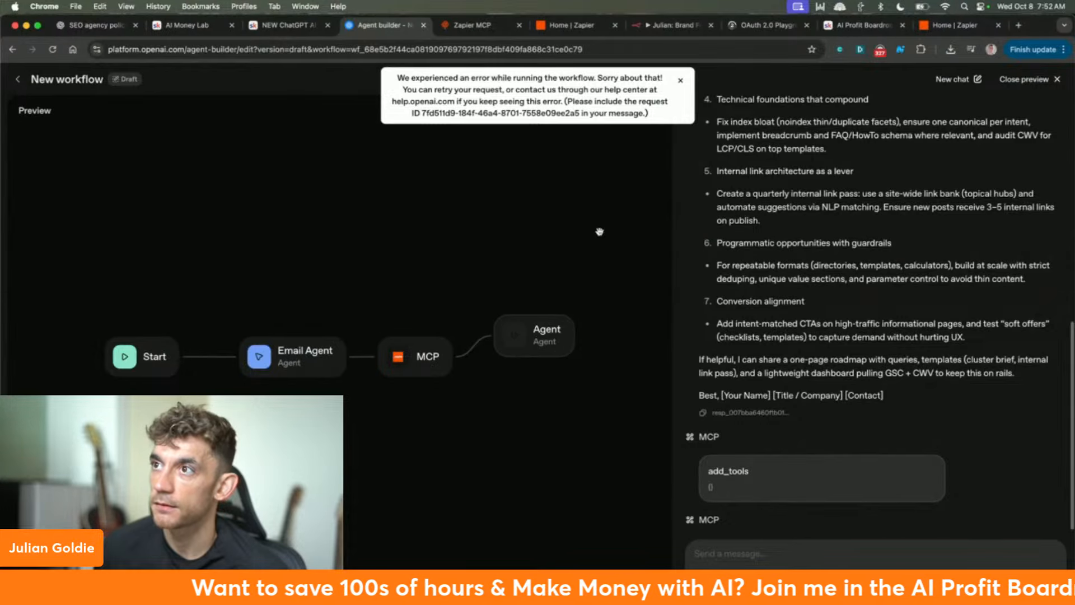
triple_click(608, 101)
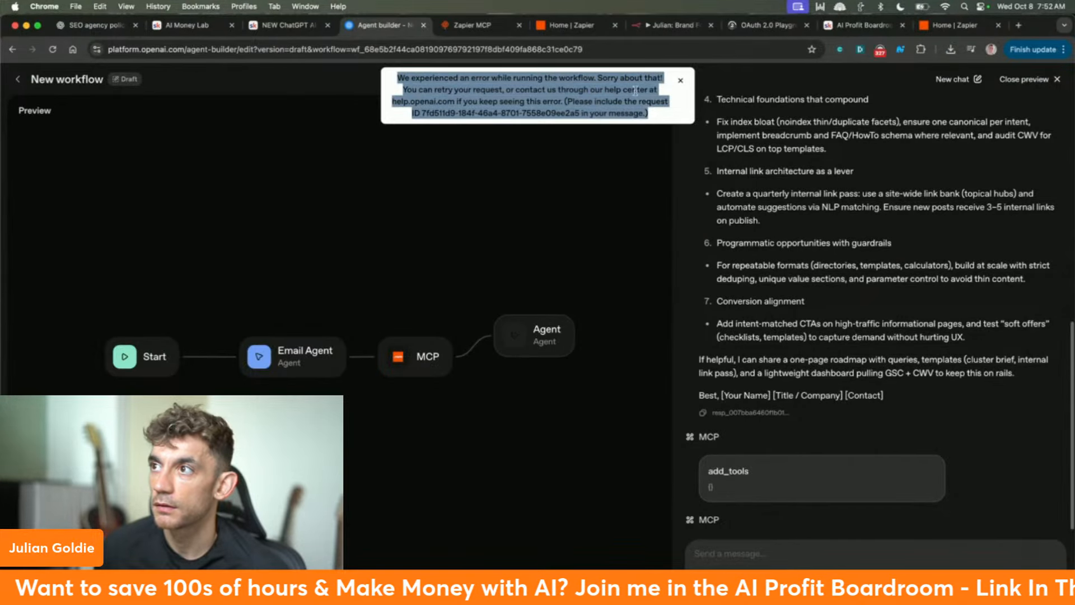
click(458, 28)
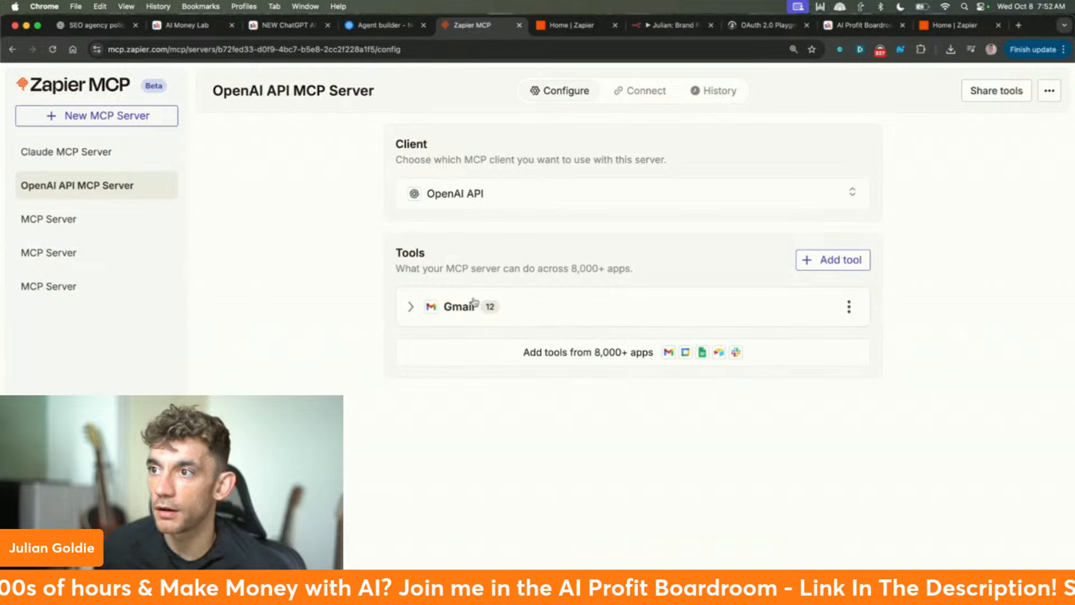
- Expand the Gmail tool list and confirm OpenAI API is the selected client
click(405, 307)
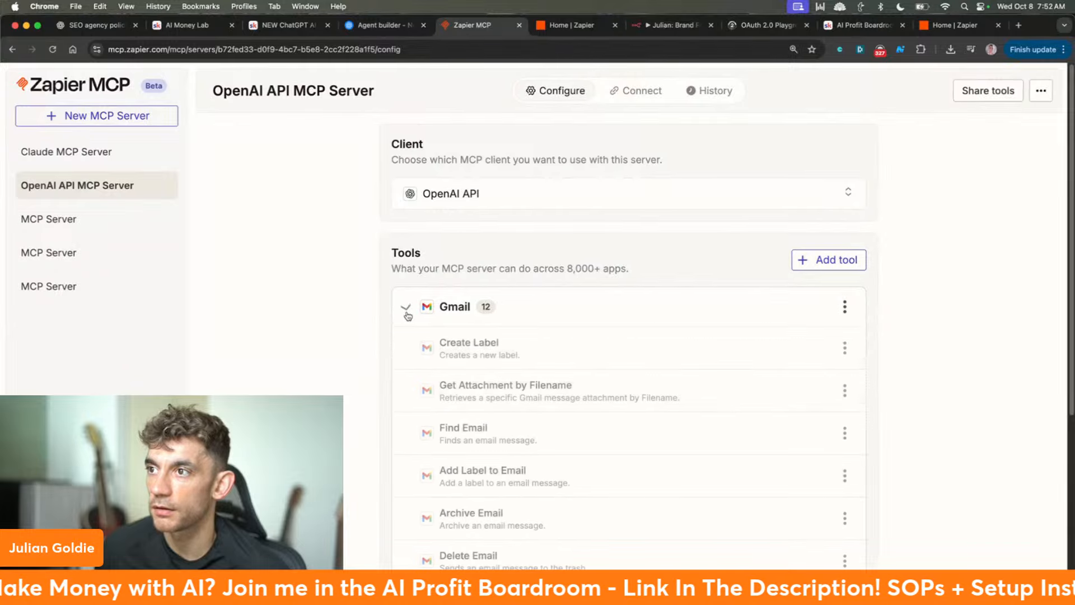
scroll(355, 355, down, 4)
scroll(355, 357, up, 5)
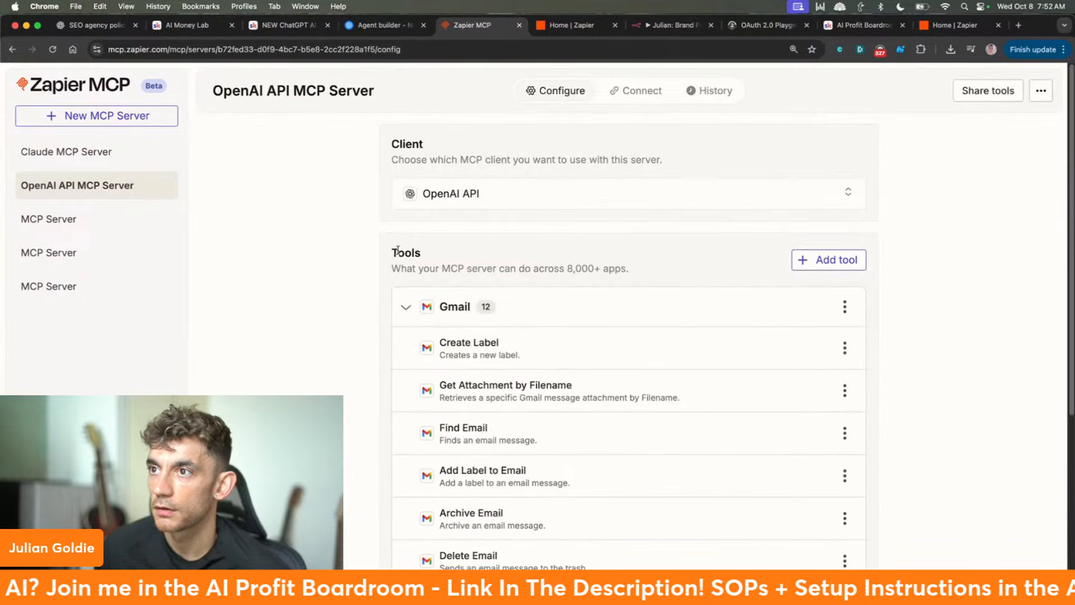
click(442, 194)
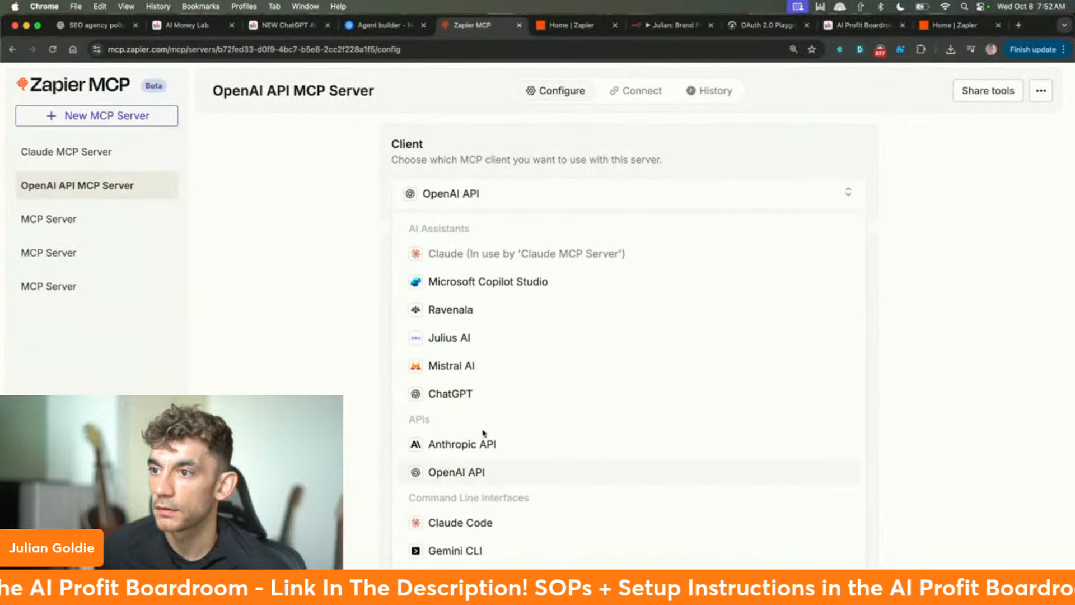
click(308, 264)
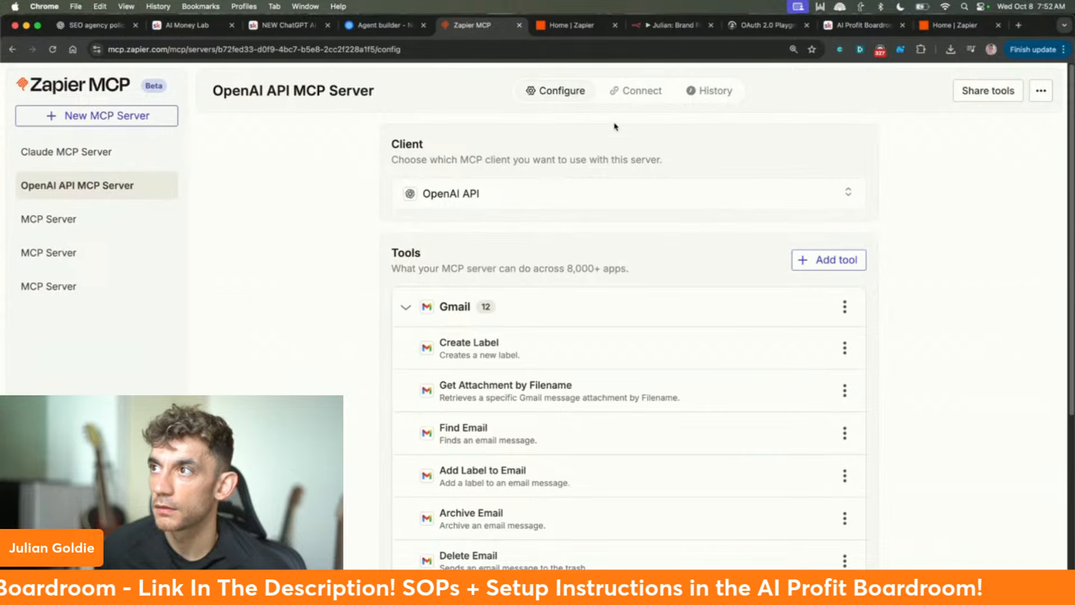
- Review the Connect tab's 'Get an OpenAI API Key' setup instructions
click(623, 97)
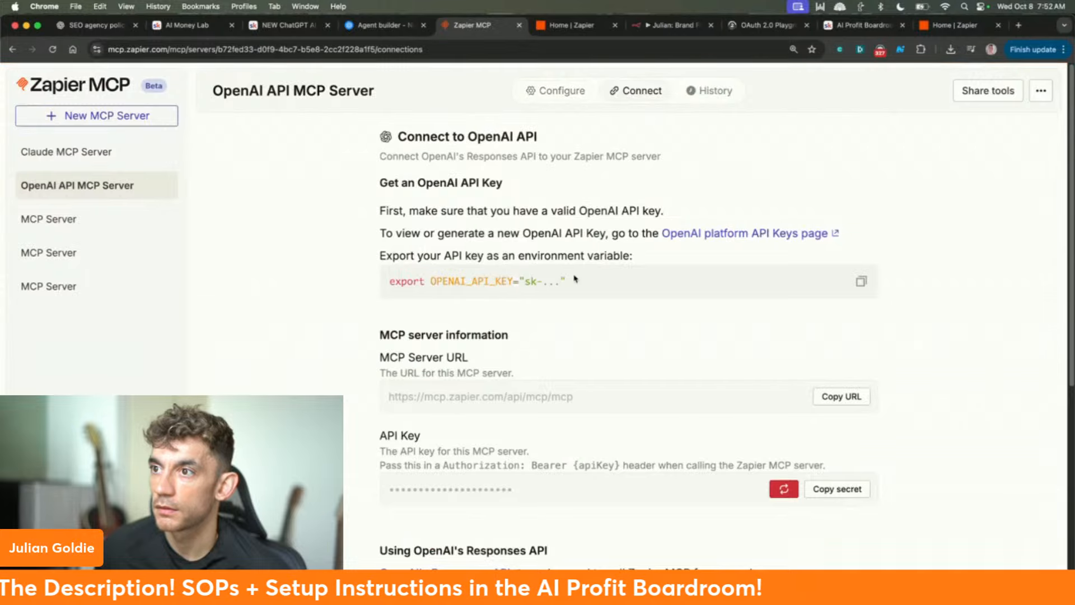
scroll(564, 280, down, 5)
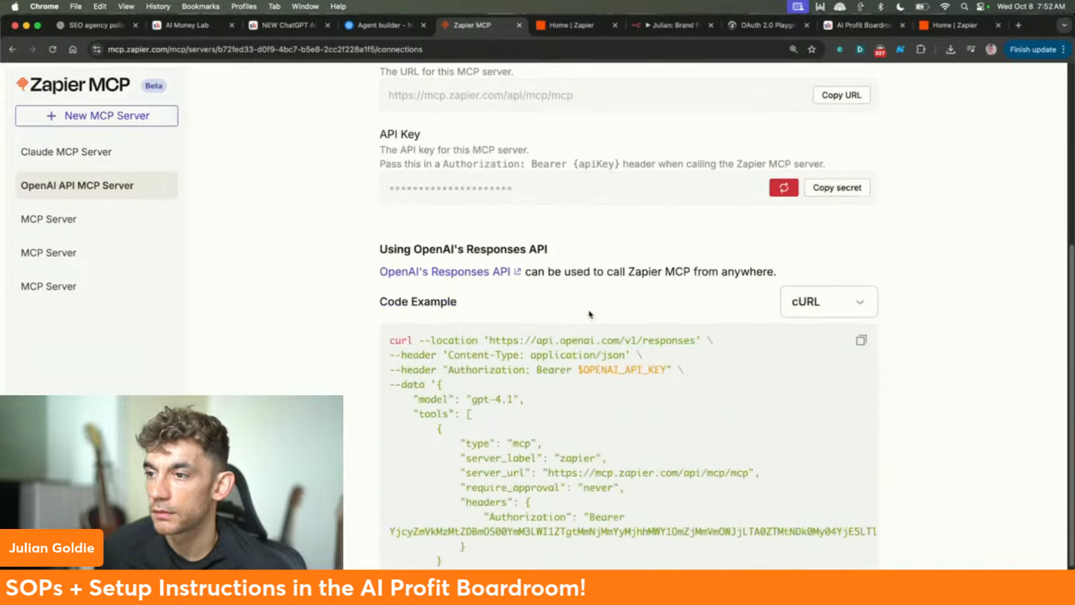
scroll(592, 305, up, 5)
drag(368, 197, 644, 250)
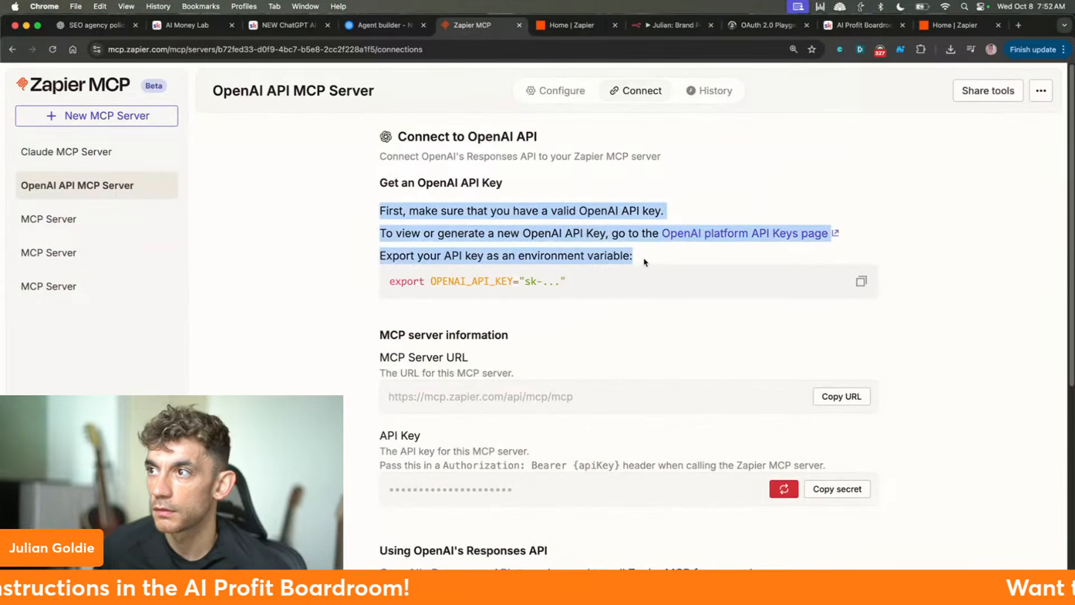
click(636, 234)
drag(358, 185, 654, 261)
click(657, 262)
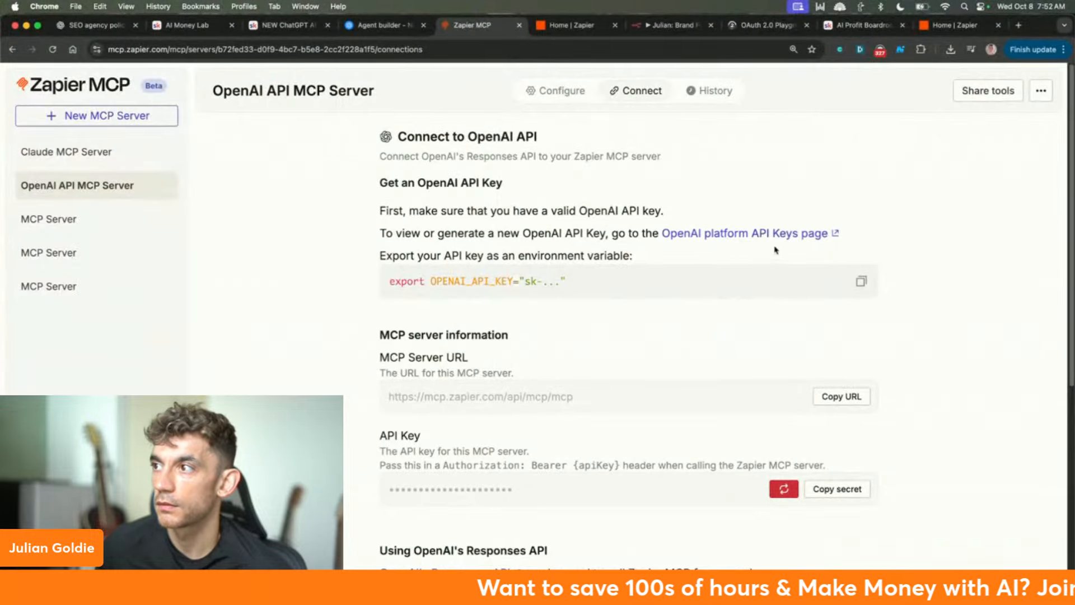
scroll(488, 361, down, 2)
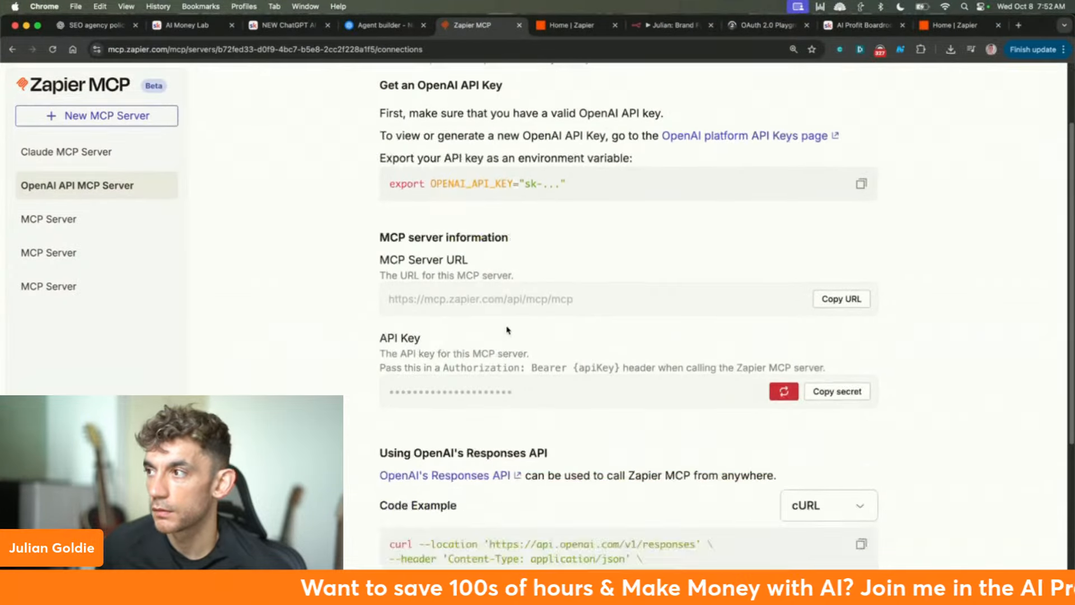
scroll(519, 281, up, 2)
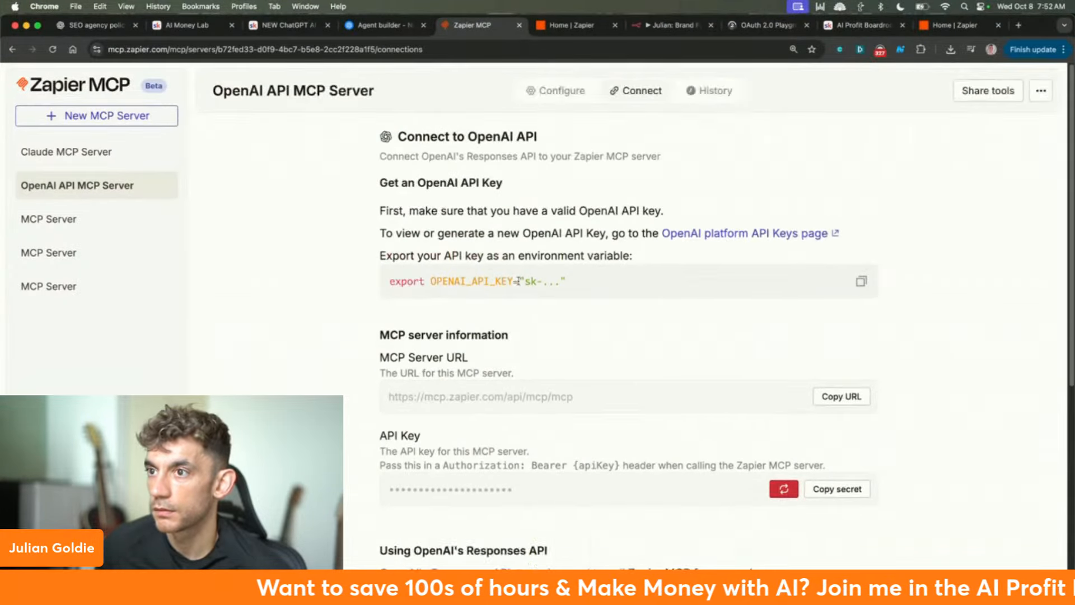
- Back in Configure, recheck the MCP client list, leaving OpenAI API unchanged
click(560, 91)
click(589, 188)
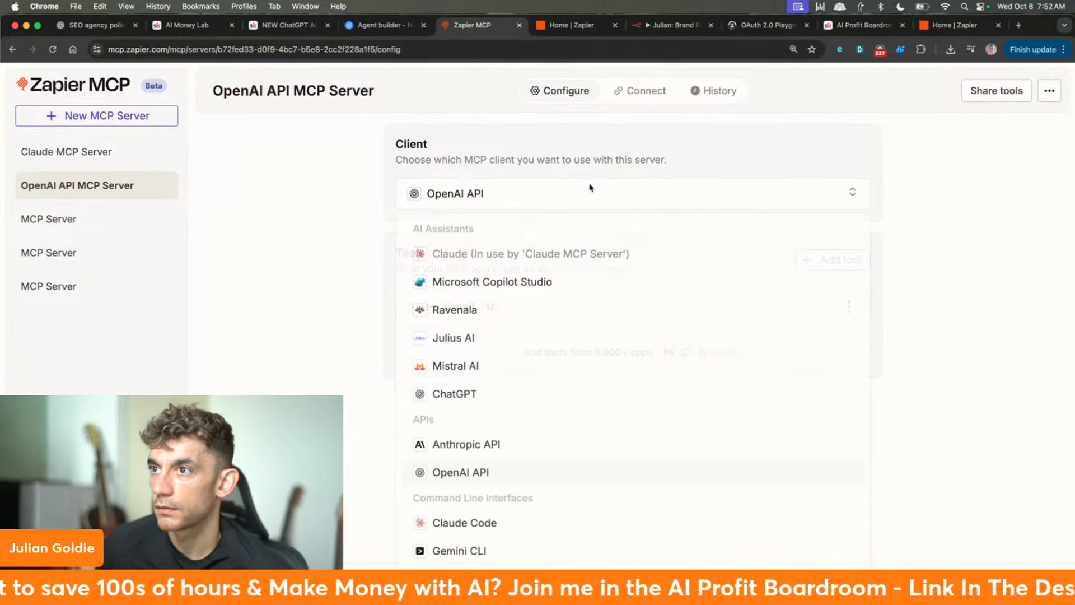
scroll(528, 408, down, 5)
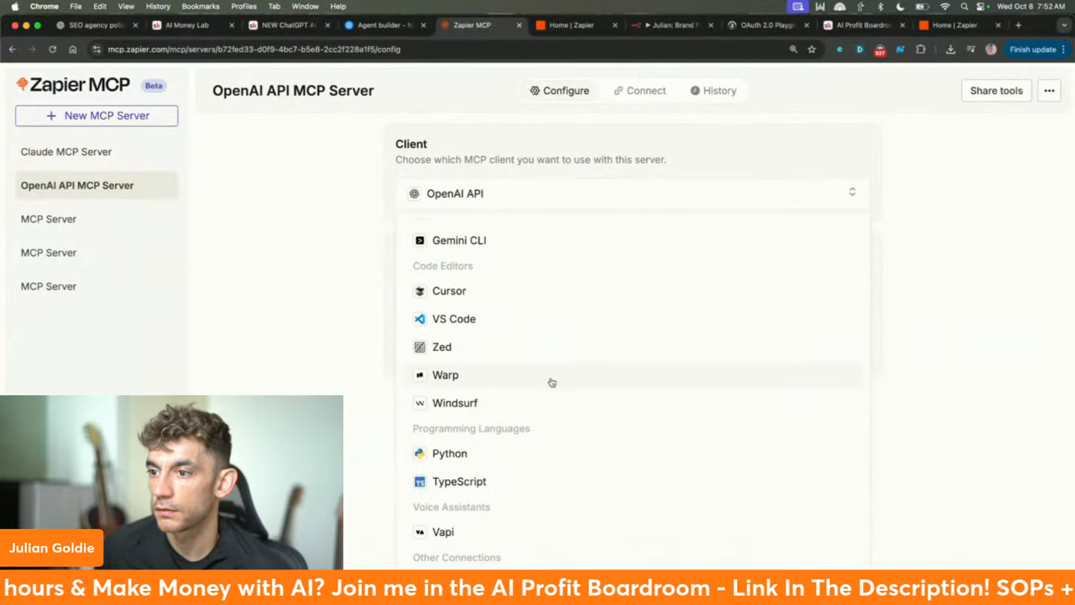
scroll(506, 393, up, 5)
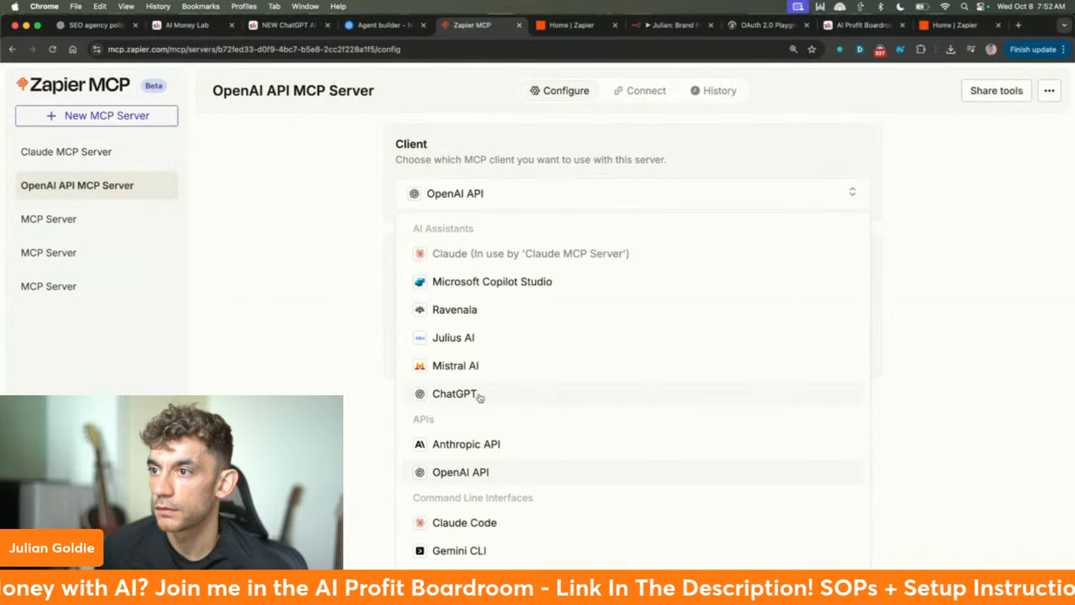
click(490, 471)
click(812, 196)
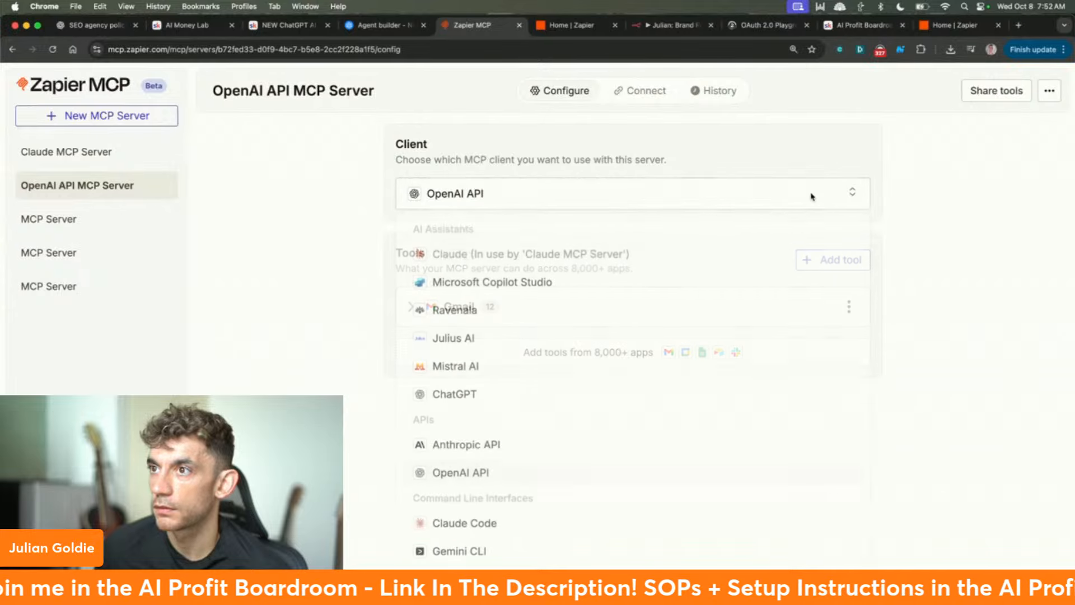
click(812, 196)
click(414, 196)
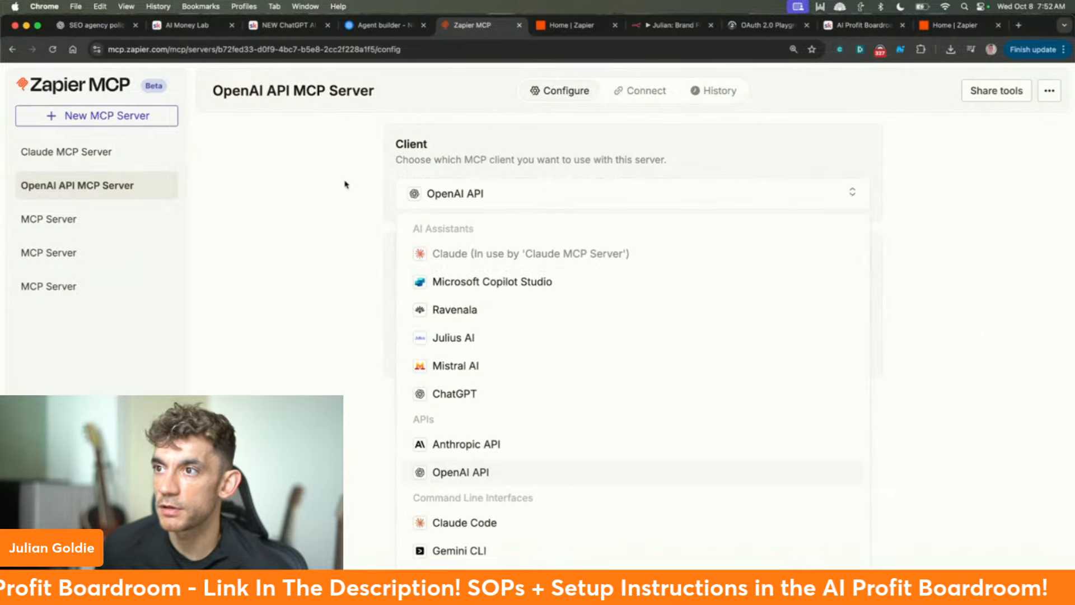
click(329, 277)
click(440, 195)
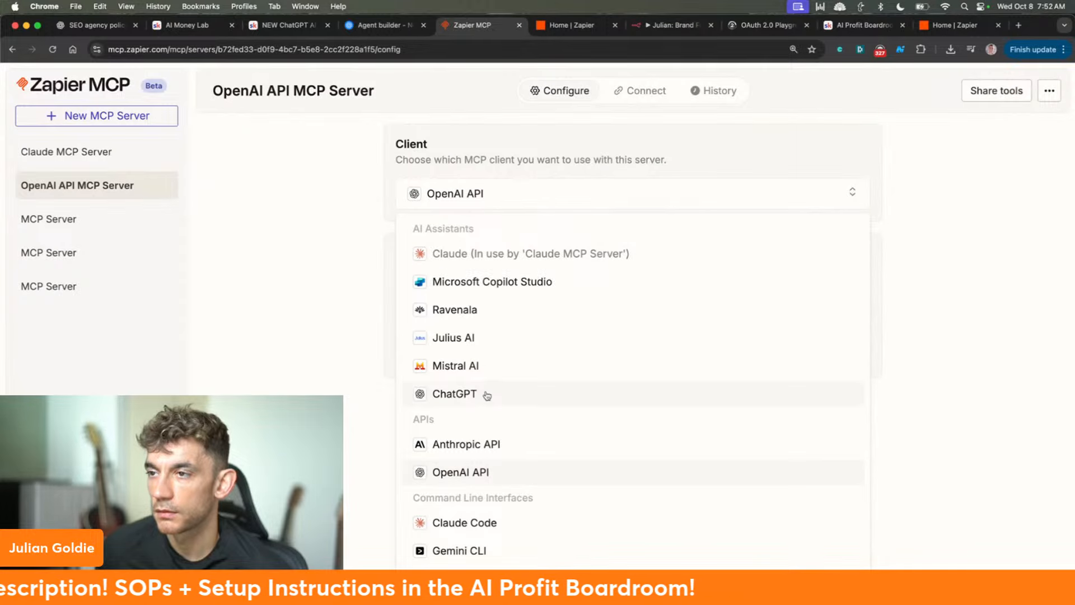
click(341, 241)
click(370, 25)
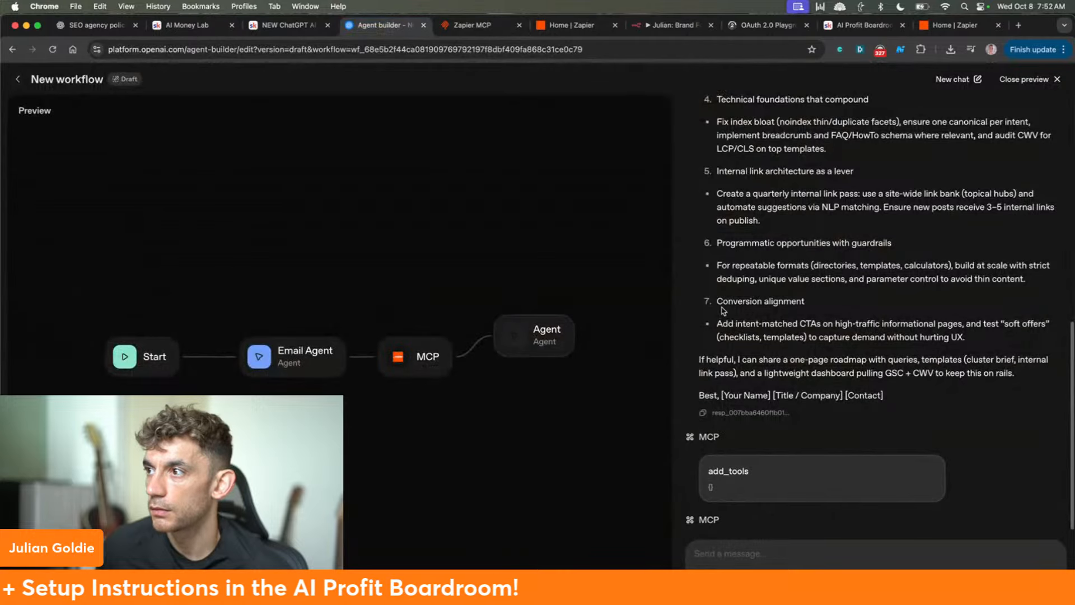
- Close the preview and begin repositioning the MCP and Email Agent nodes
scroll(722, 309, up, 15)
scroll(910, 235, down, 5)
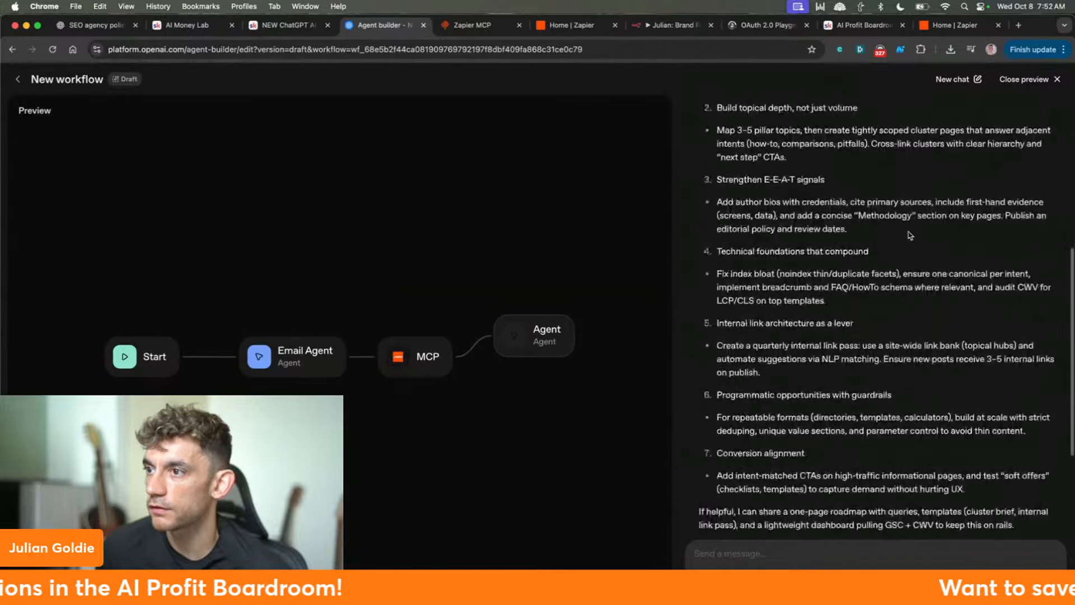
scroll(910, 235, down, 3)
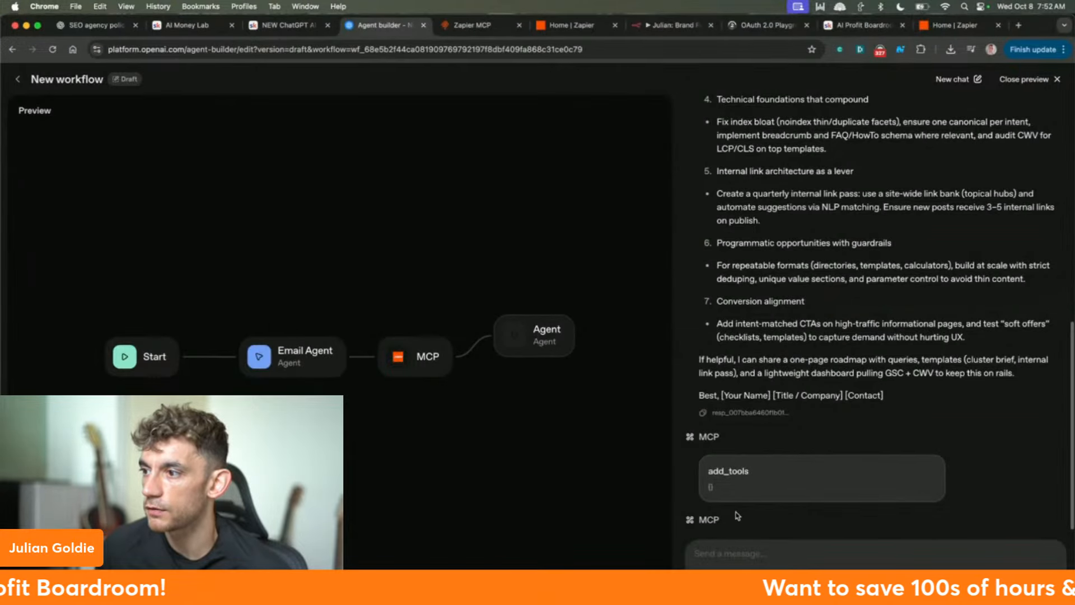
double_click(710, 520)
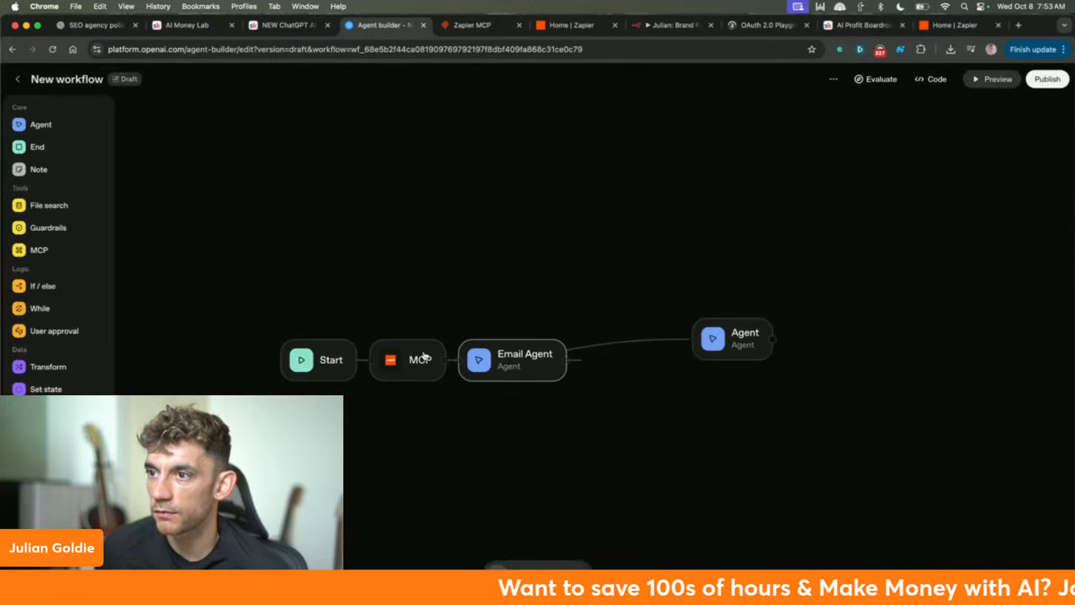
drag(425, 357, 450, 358)
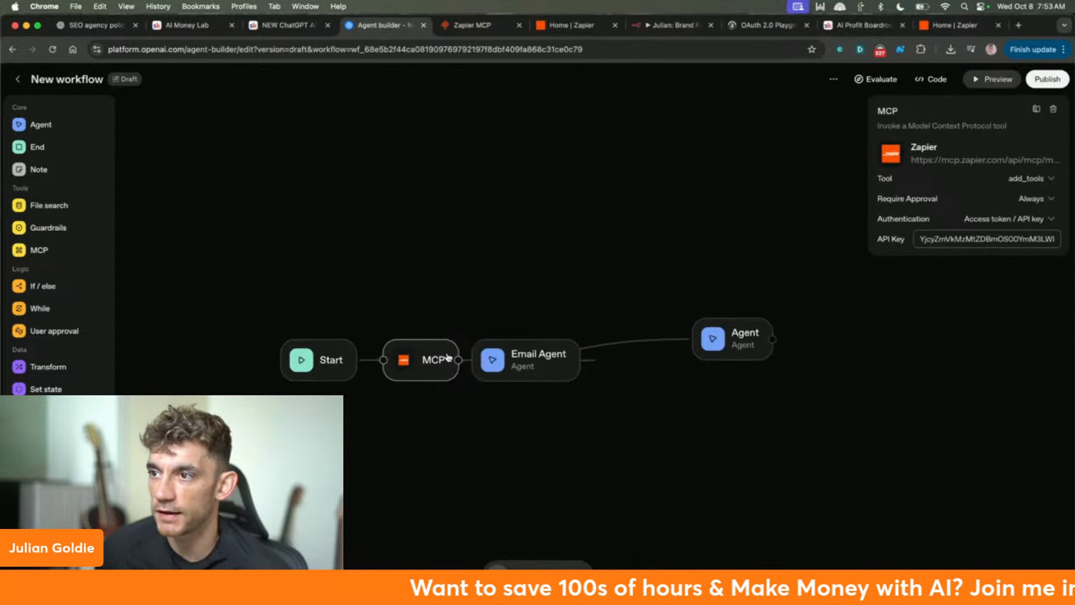
drag(533, 359, 592, 359)
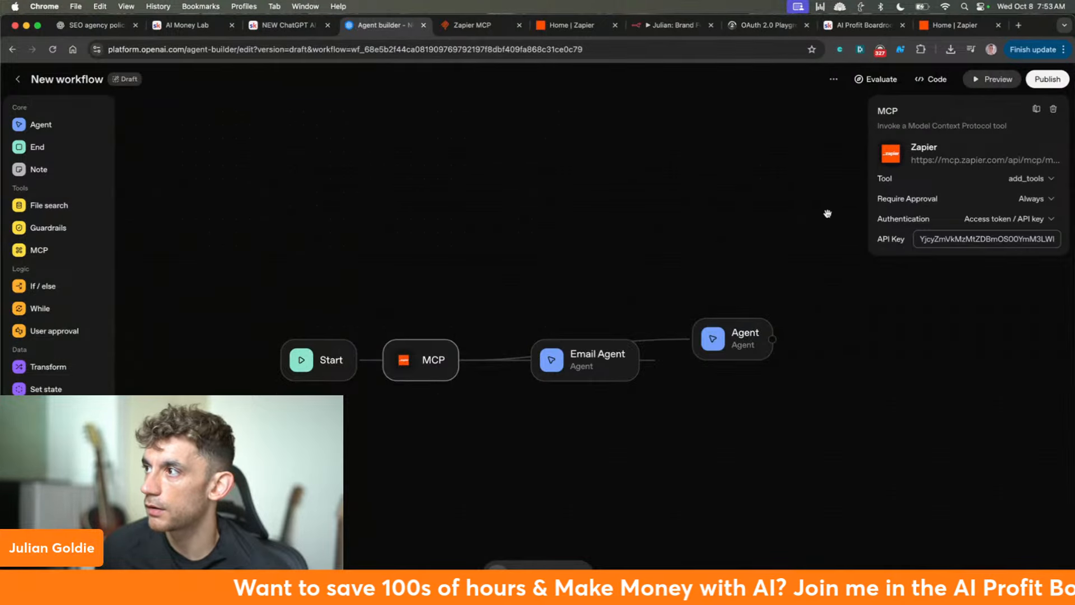
- Set the MCP node's tool to gmail_send_email
double_click(959, 238)
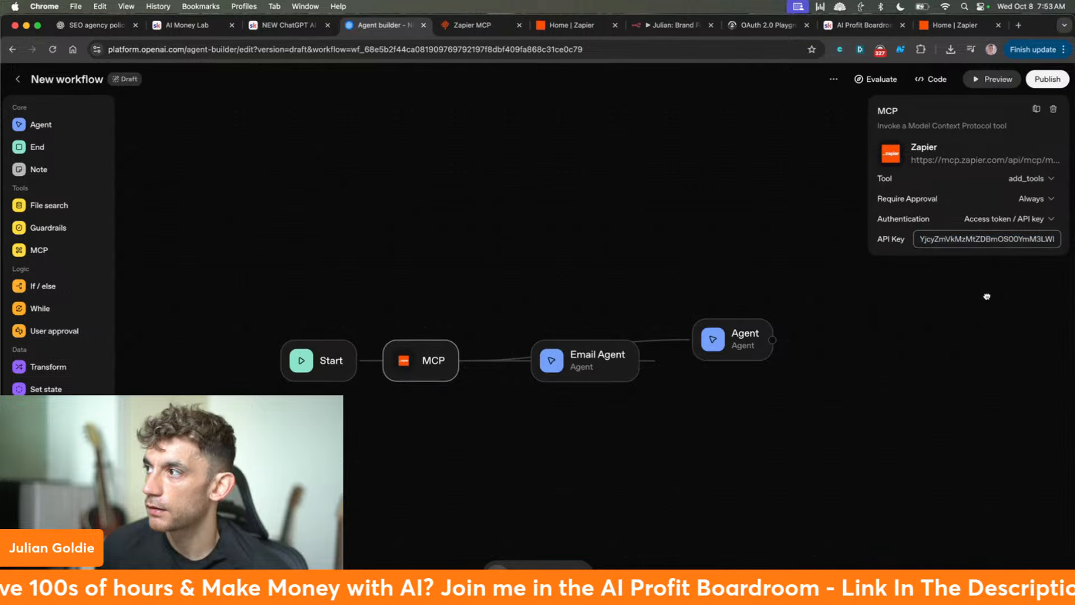
click(1005, 218)
click(1034, 198)
click(1032, 178)
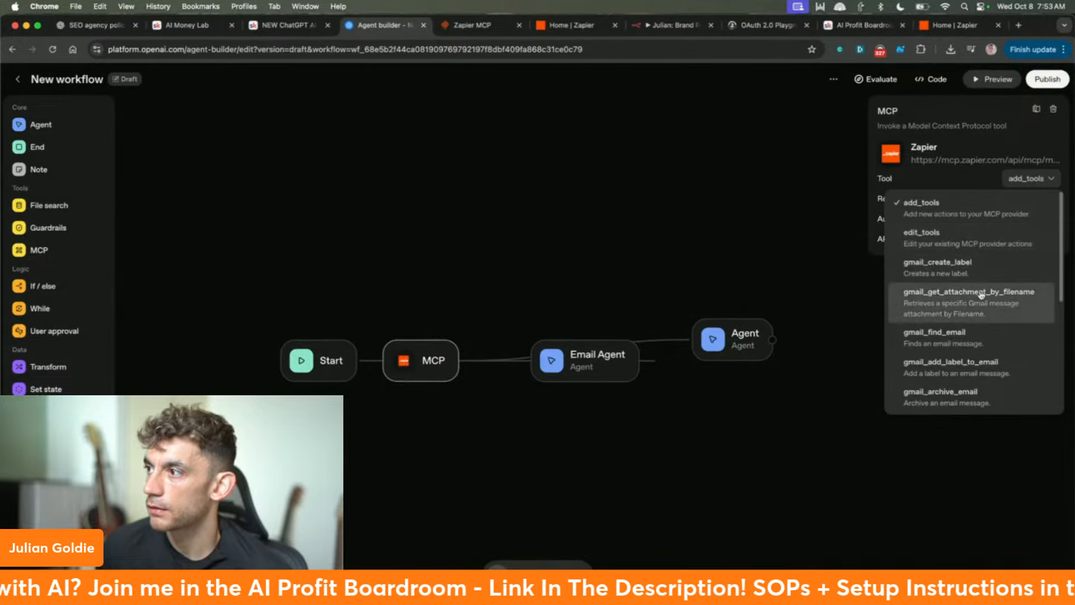
scroll(974, 294, down, 2)
scroll(975, 295, down, 5)
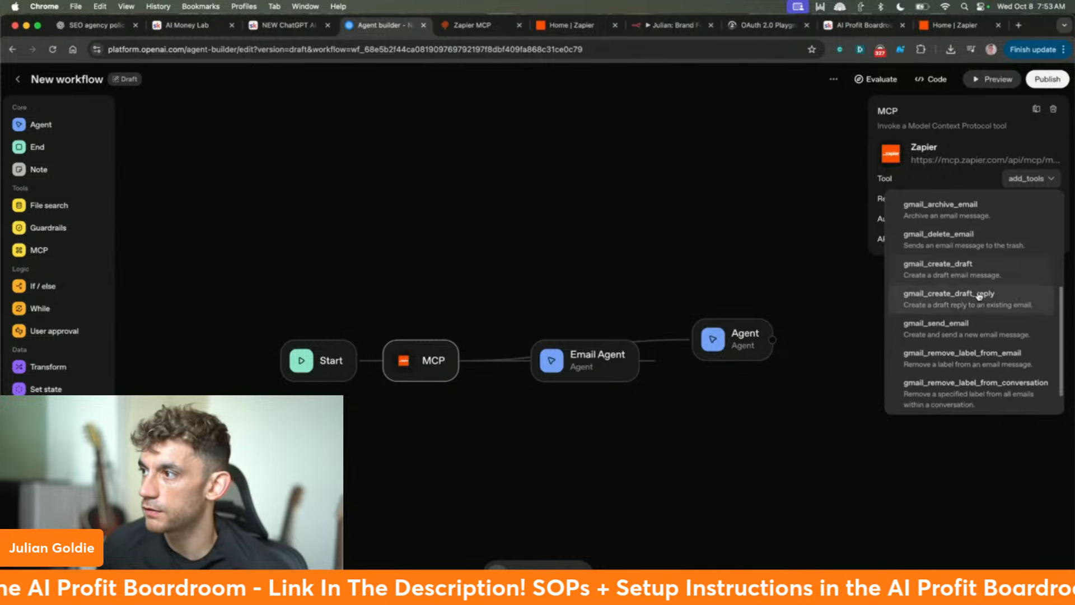
click(972, 335)
- Line the nodes up in order Start → Email Agent → MCP → Agent
drag(445, 371, 633, 418)
drag(596, 368, 489, 367)
drag(617, 409, 613, 362)
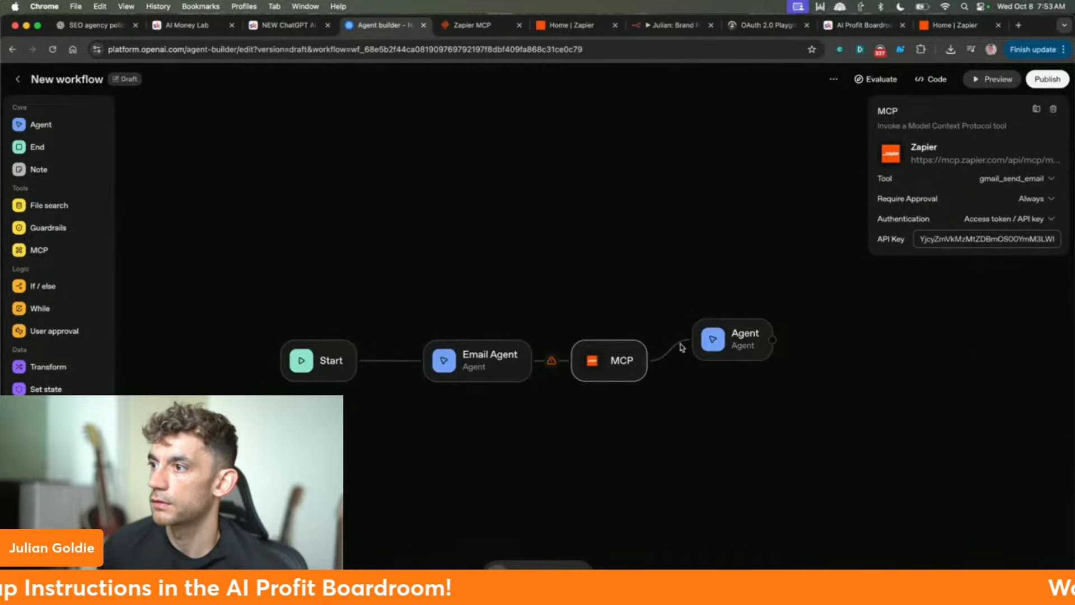
drag(712, 350, 707, 370)
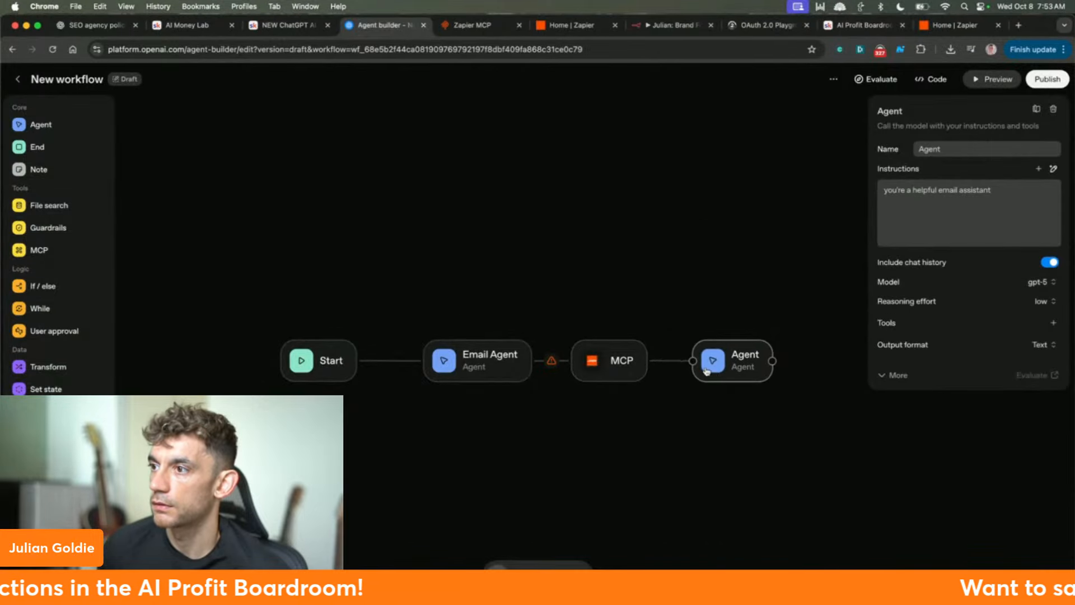
click(625, 354)
click(492, 24)
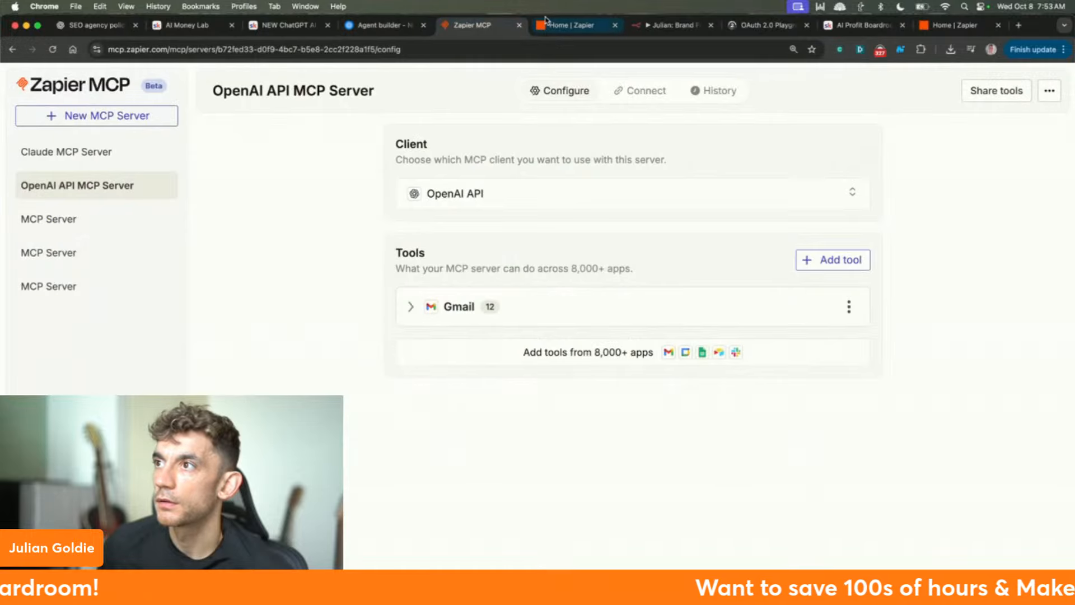
- Check the server's options and confirm OpenAI API remains the MCP client
click(1049, 94)
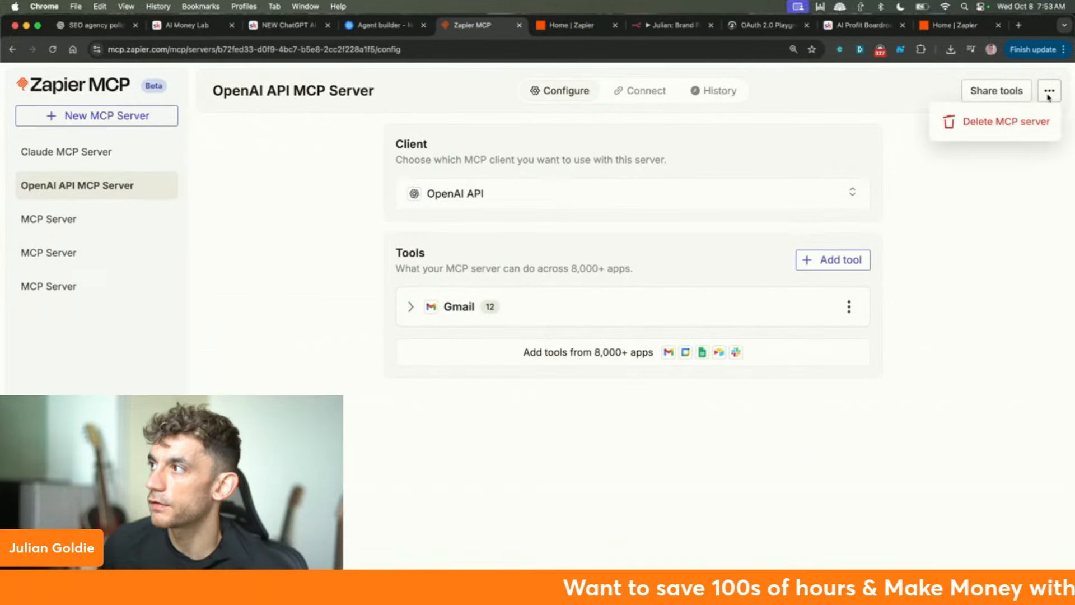
click(944, 253)
click(631, 92)
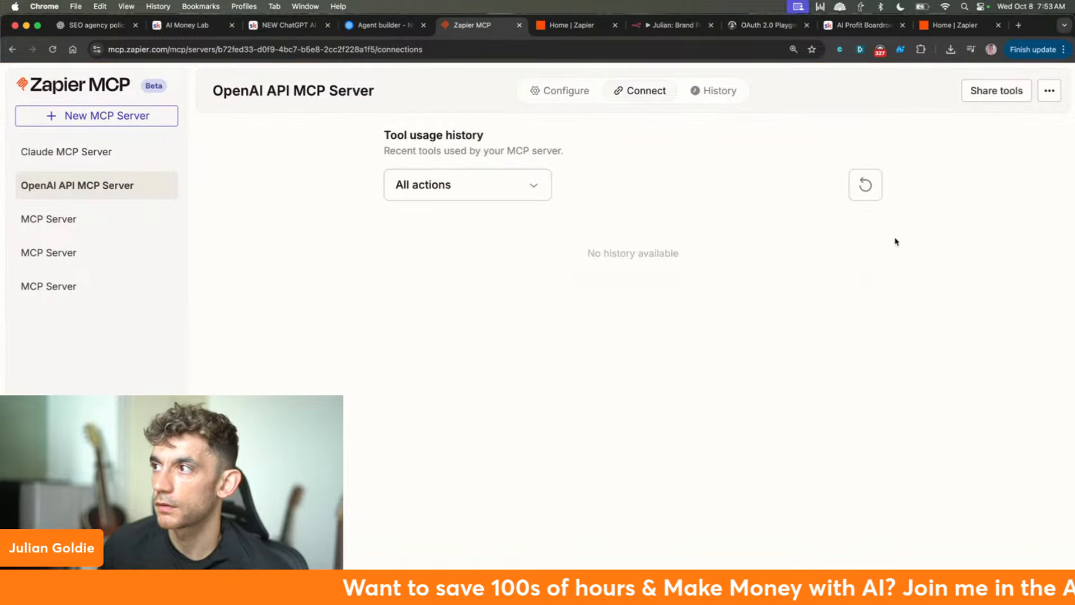
click(563, 91)
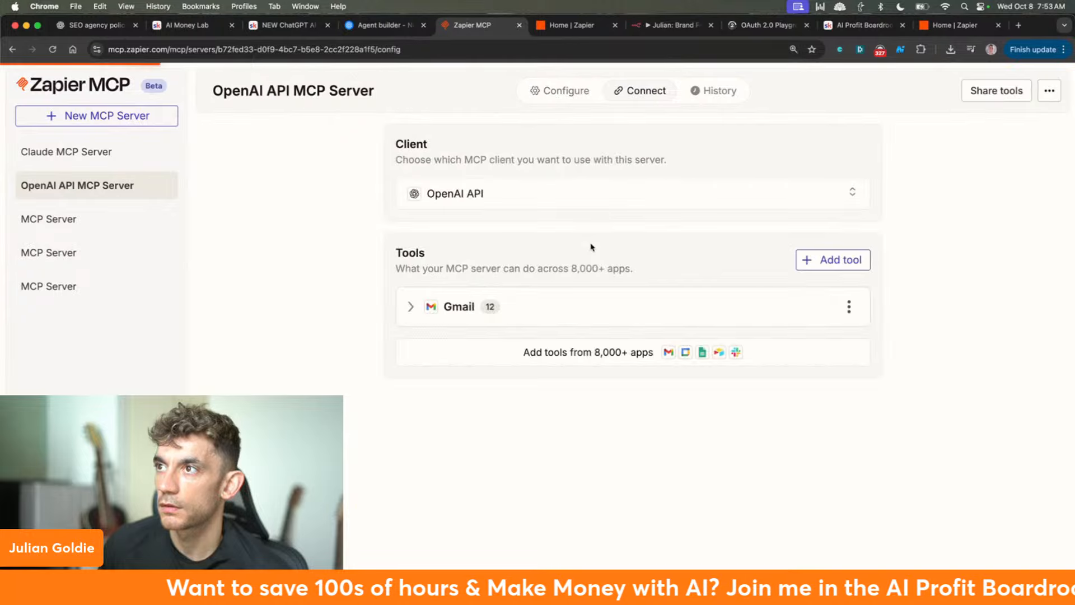
double_click(458, 188)
click(259, 236)
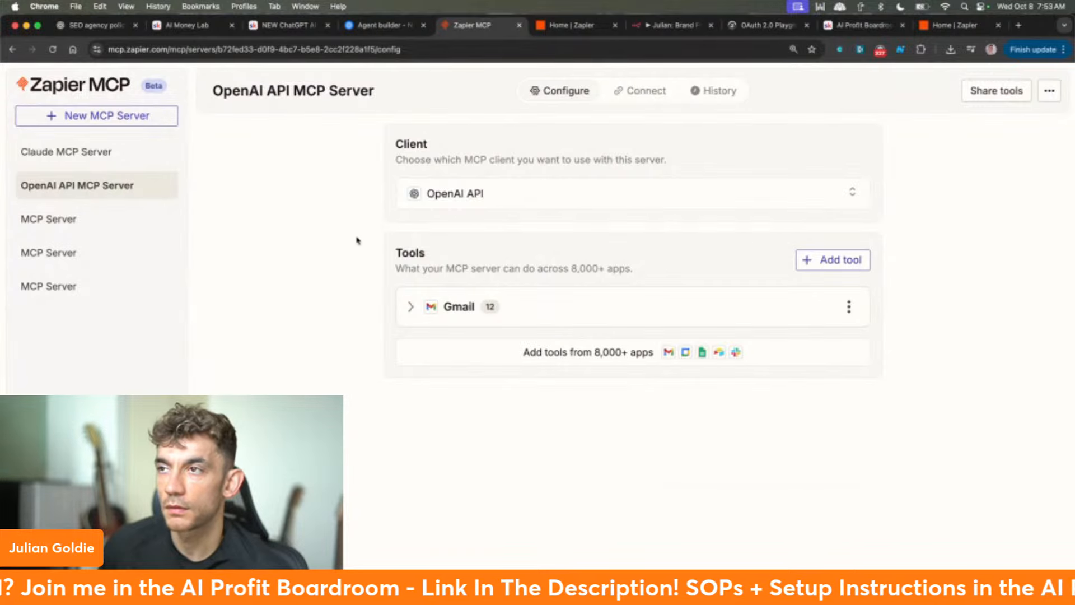
- Copy the OpenAI API MCP Server's API key from the Connect tab
click(624, 93)
scroll(787, 352, down, 3)
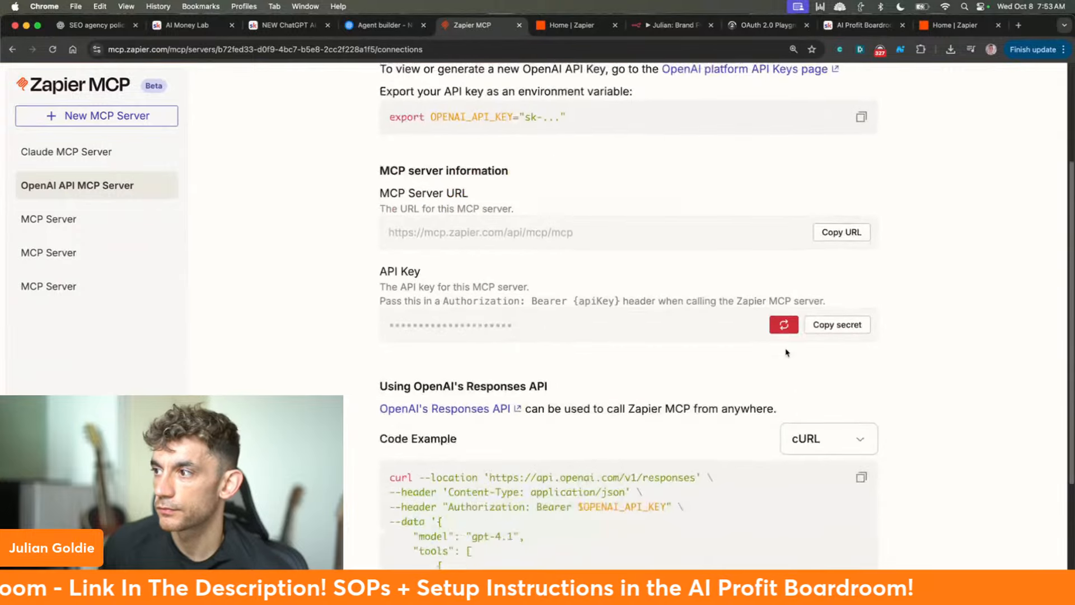
scroll(787, 353, down, 1)
click(843, 308)
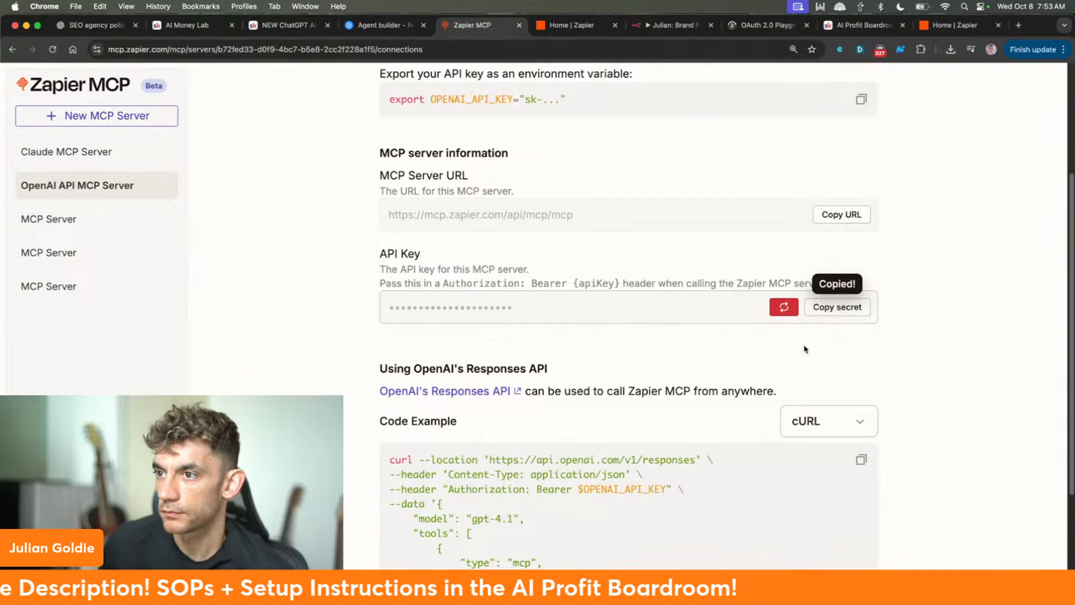
scroll(804, 348, down, 4)
scroll(504, 212, up, 7)
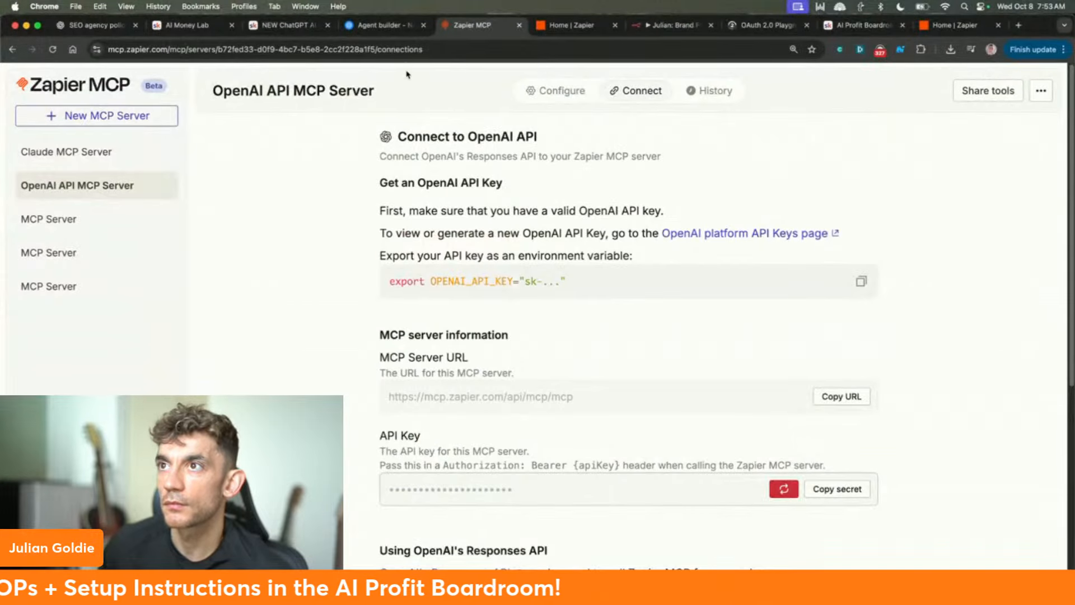
click(386, 25)
- Paste the copied API key into the MCP node and attempt to publish, dismissing the issues warning
triple_click(975, 235)
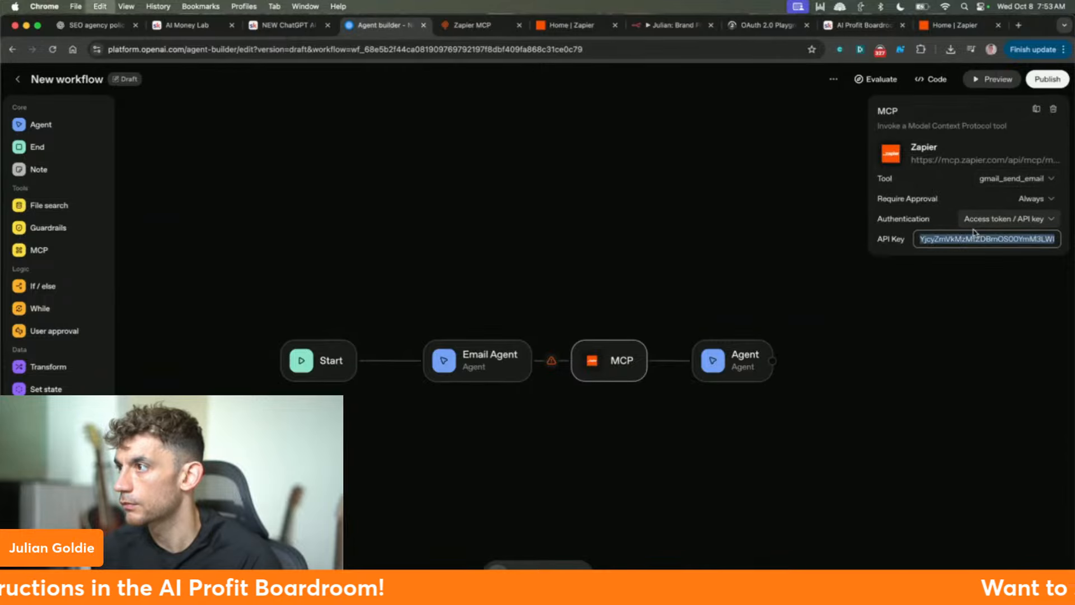
key(super+v)
click(953, 332)
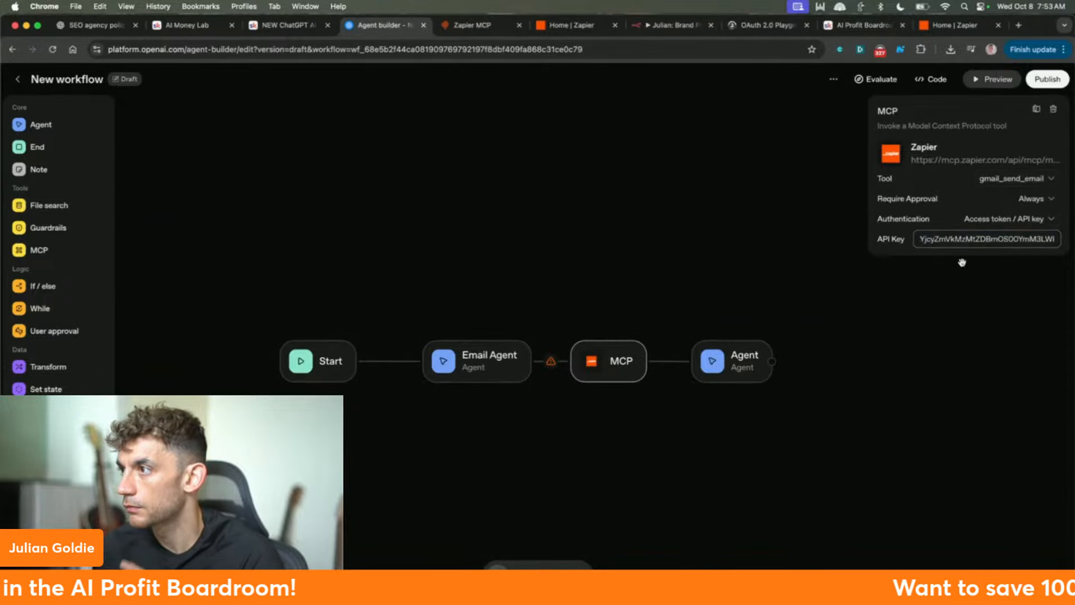
click(1036, 80)
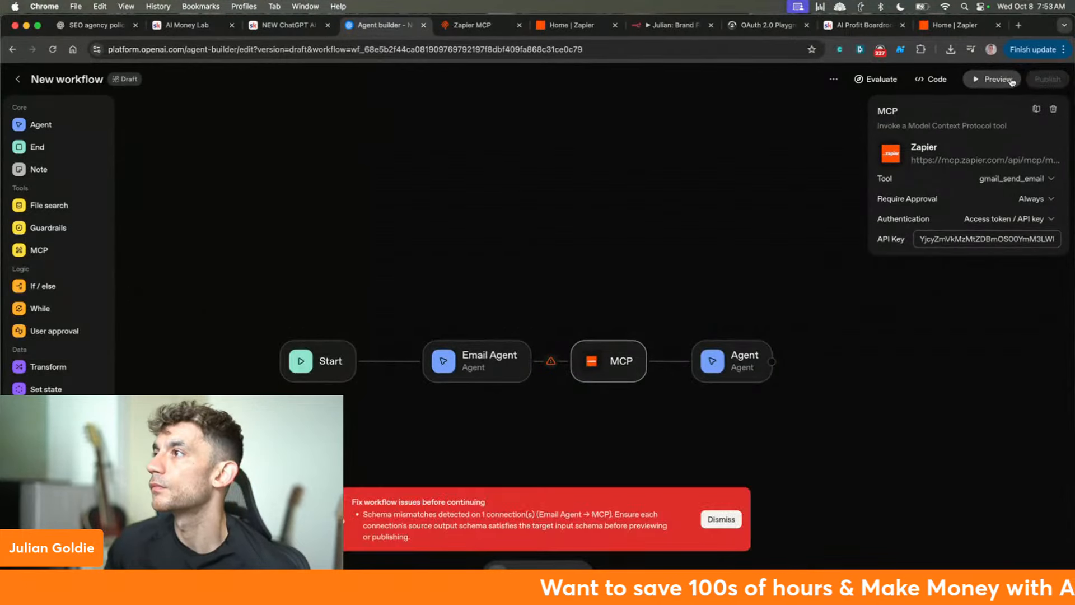
click(721, 520)
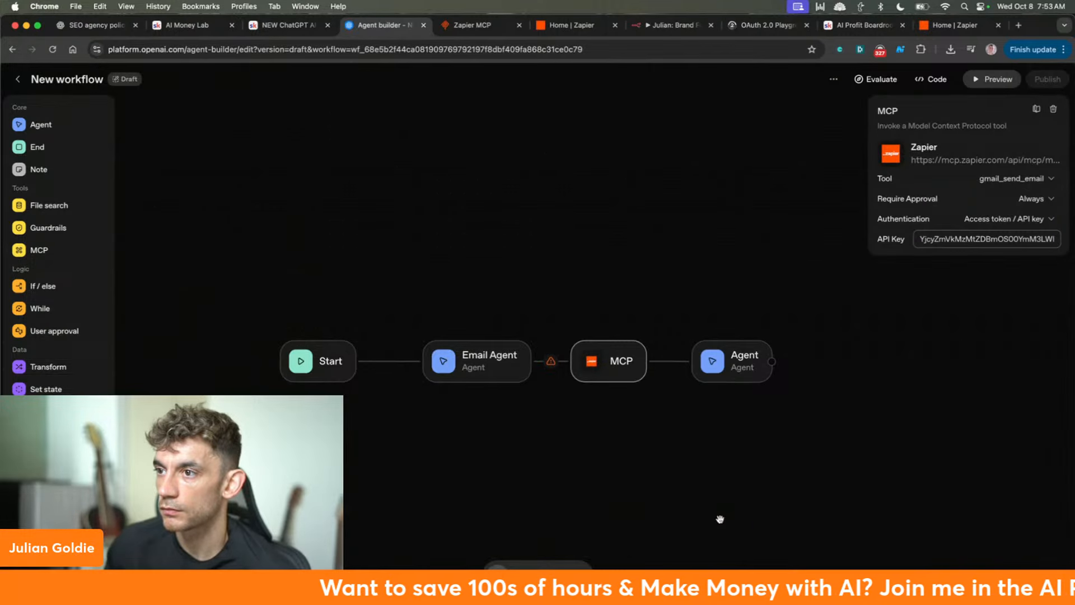
right_click(484, 348)
click(448, 379)
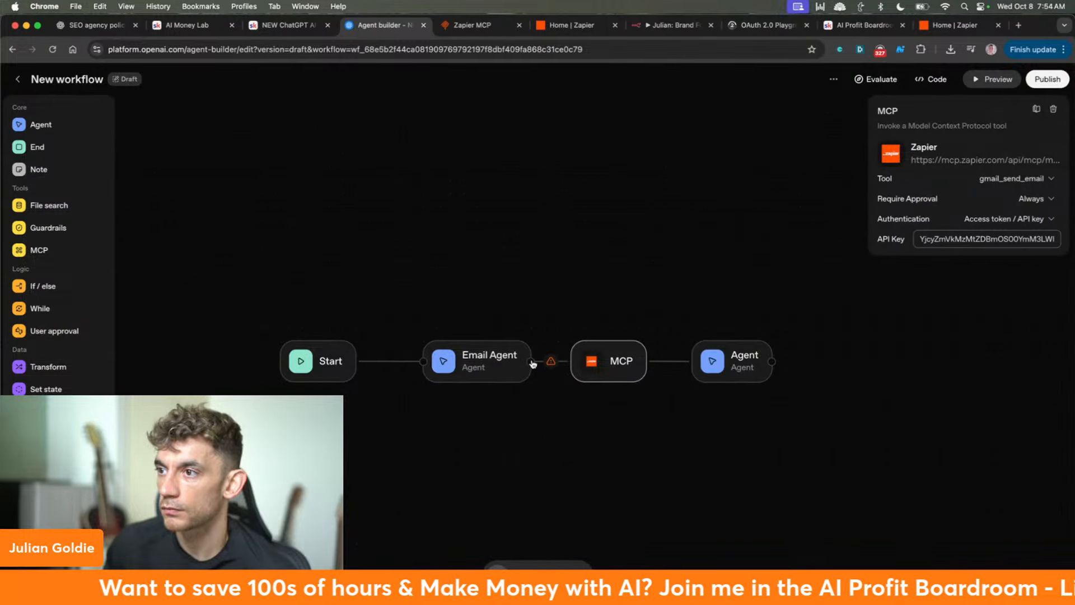
- Inspect the flagged Email Agent-to-MCP connection and node settings, then try previewing again
click(551, 362)
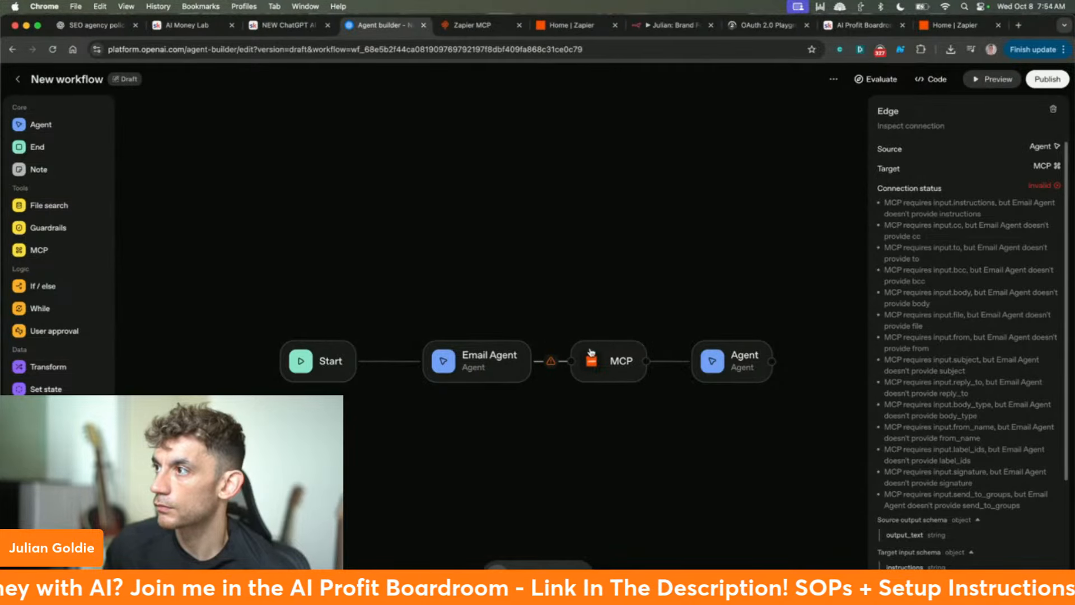
click(492, 366)
click(573, 363)
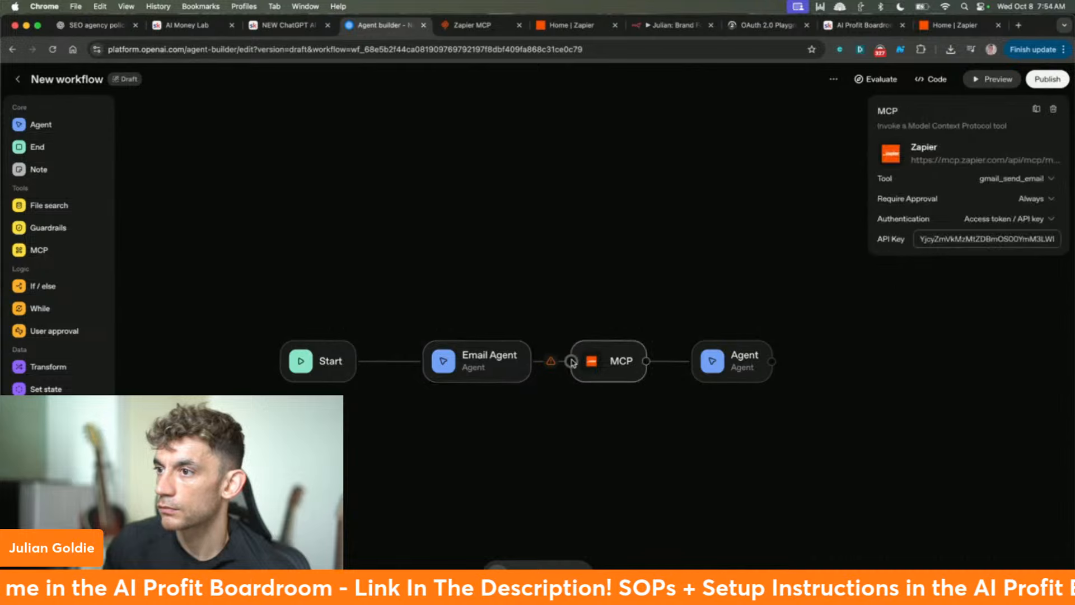
click(479, 363)
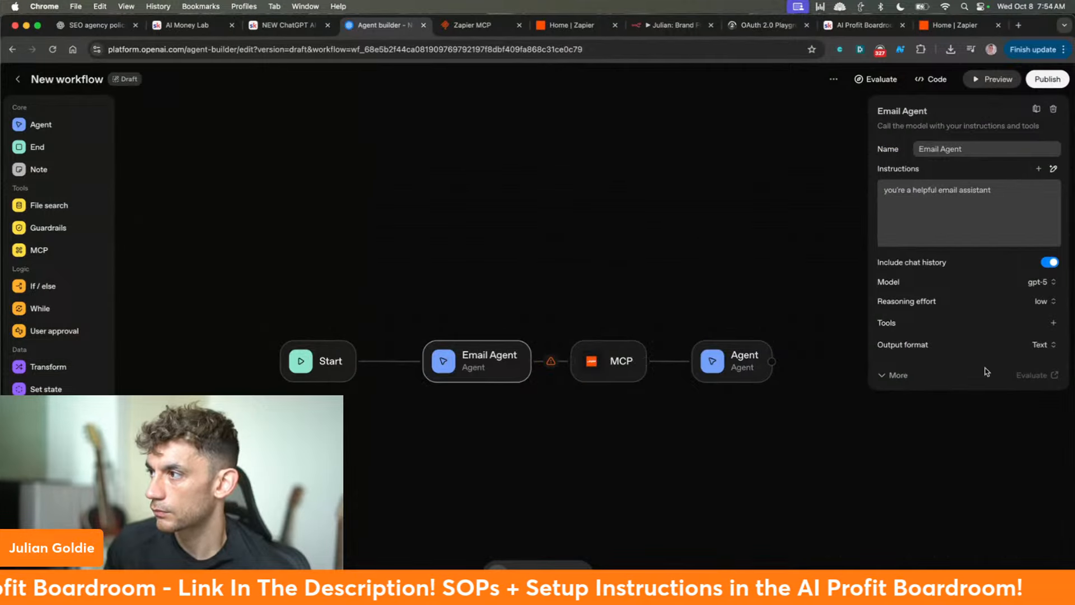
click(551, 364)
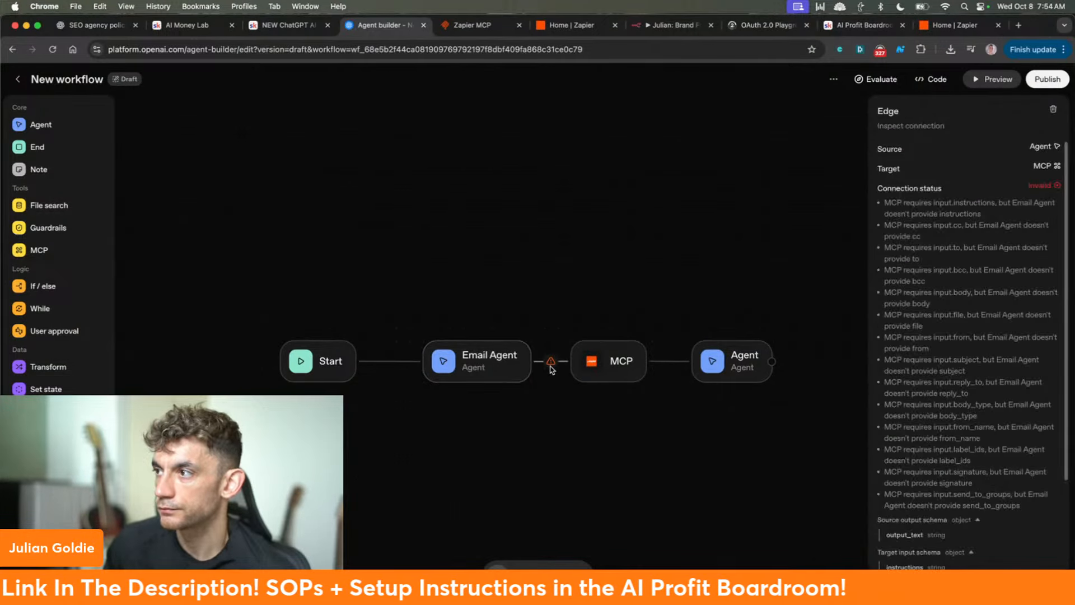
scroll(1020, 356, down, 5)
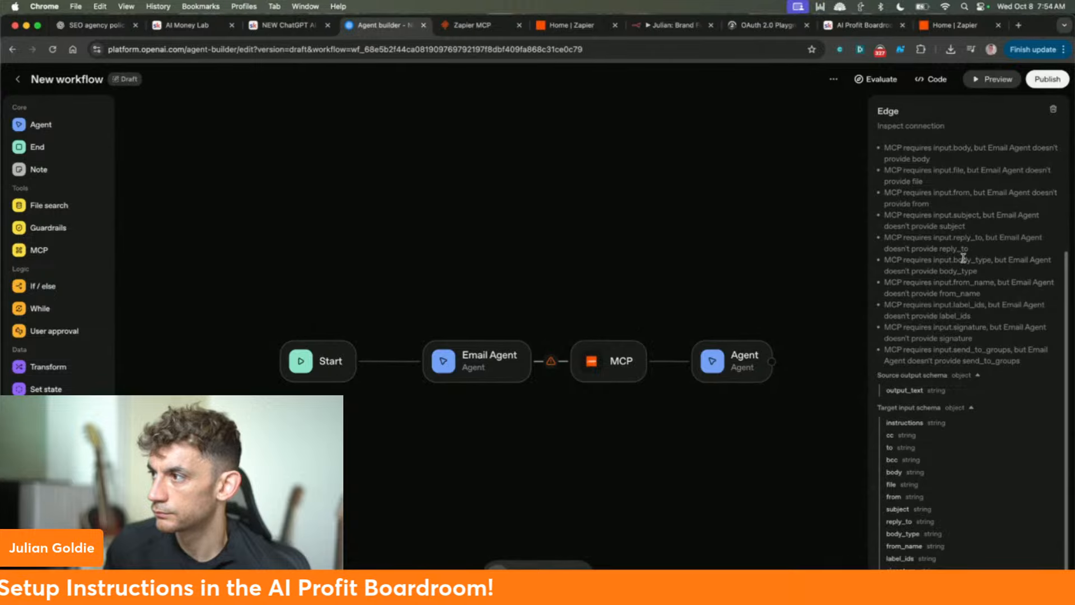
scroll(964, 258, up, 5)
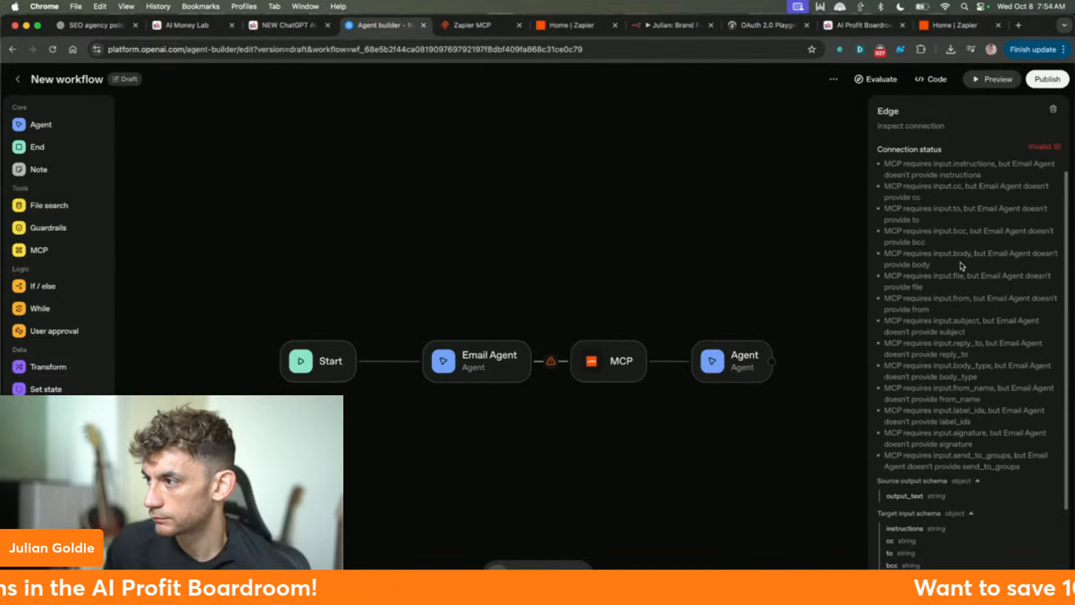
scroll(963, 266, up, 2)
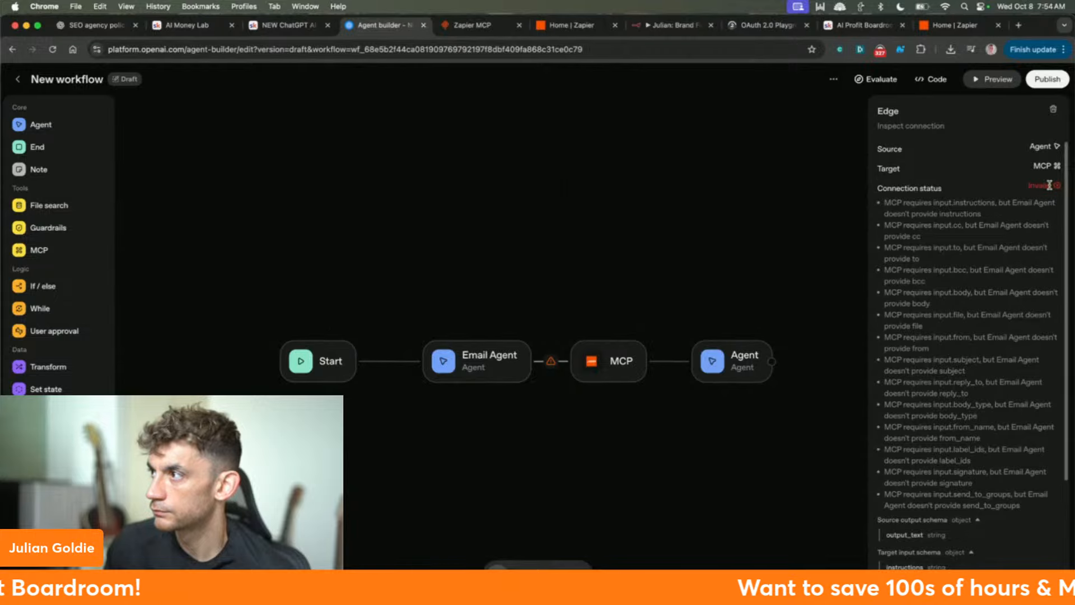
double_click(1041, 147)
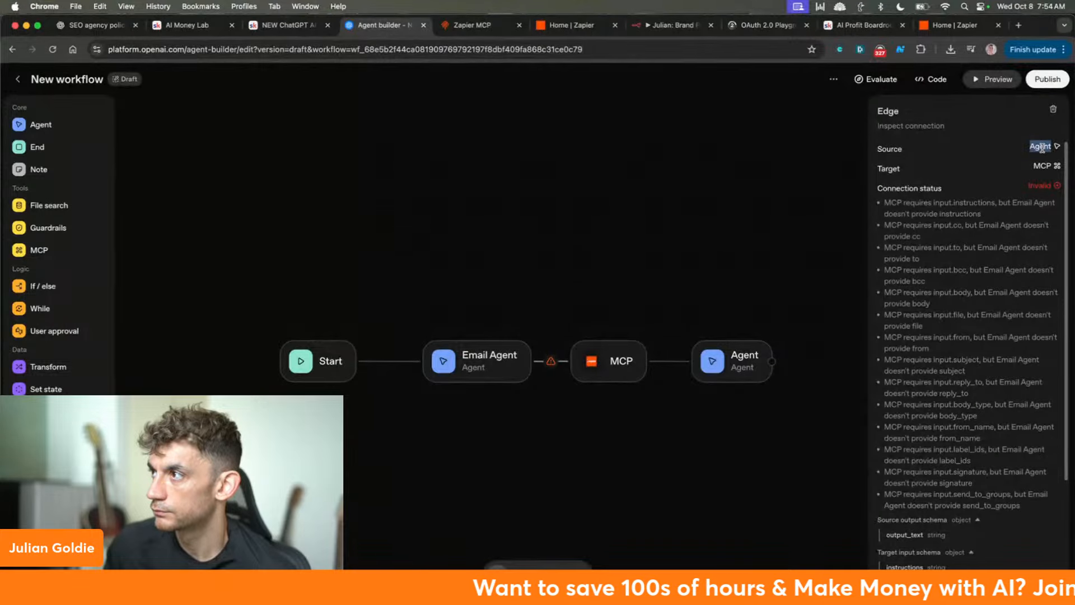
click(466, 370)
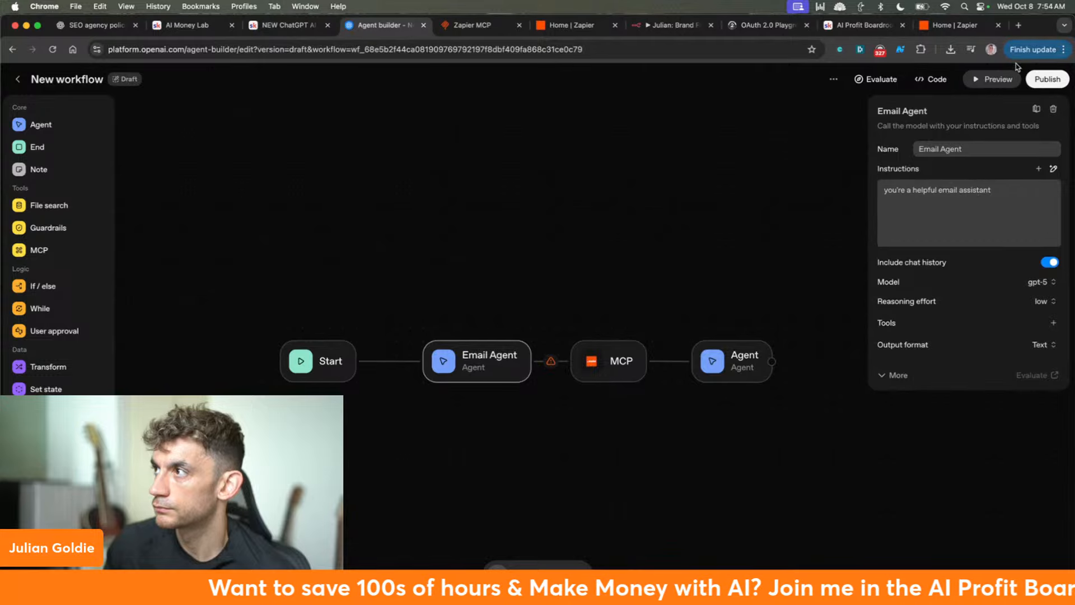
click(993, 79)
- Delete the Email Agent node from the workflow canvas
right_click(483, 368)
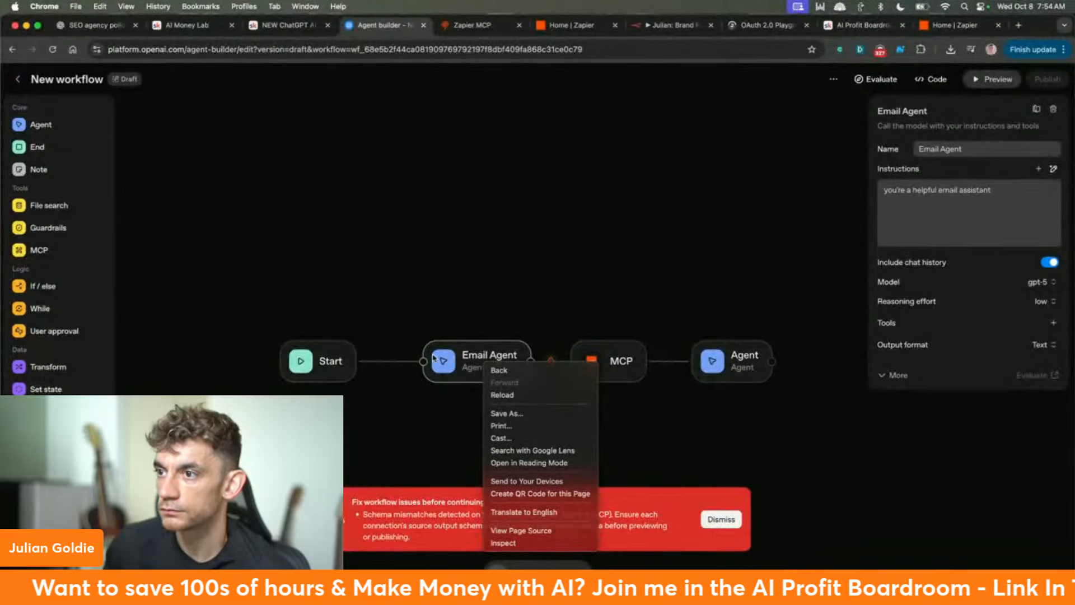
click(1013, 152)
click(1053, 109)
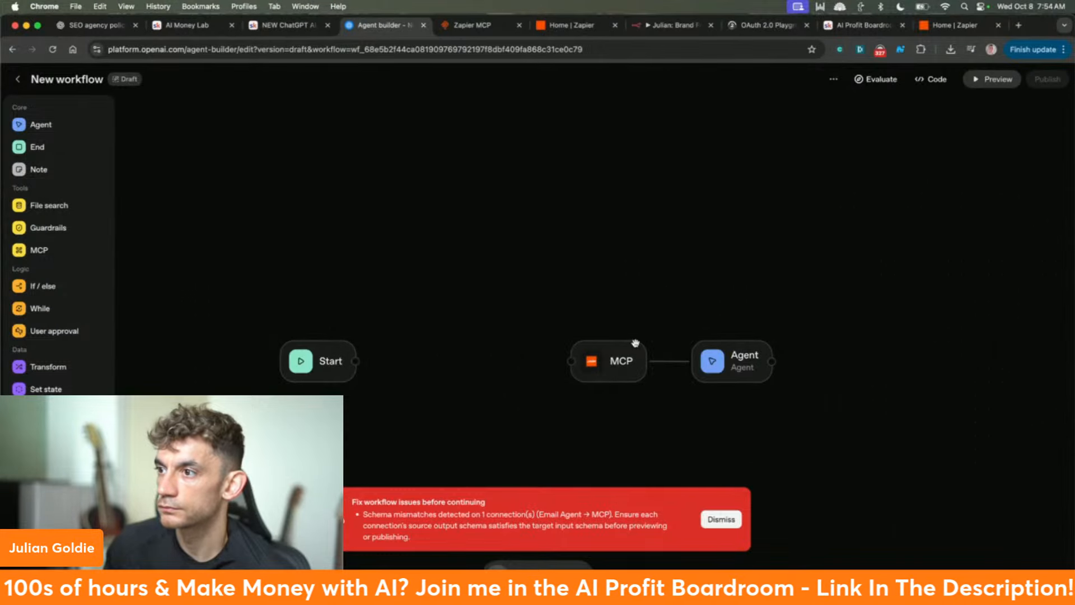
- Move MCP toward Start, bring Agent closer, and try connecting Start directly to MCP
drag(635, 343, 501, 343)
drag(359, 363, 405, 362)
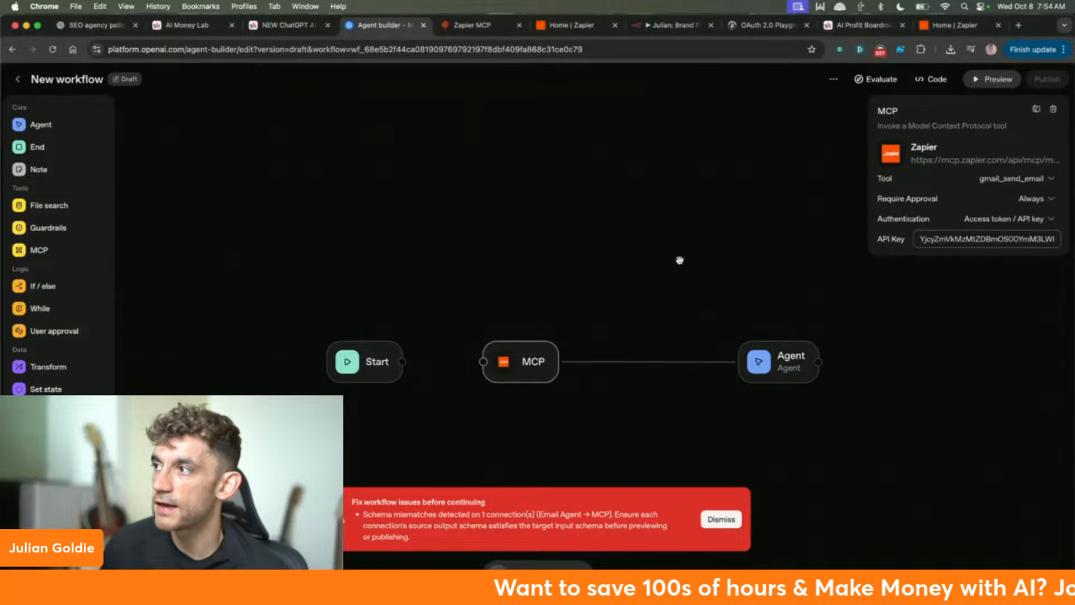
click(706, 520)
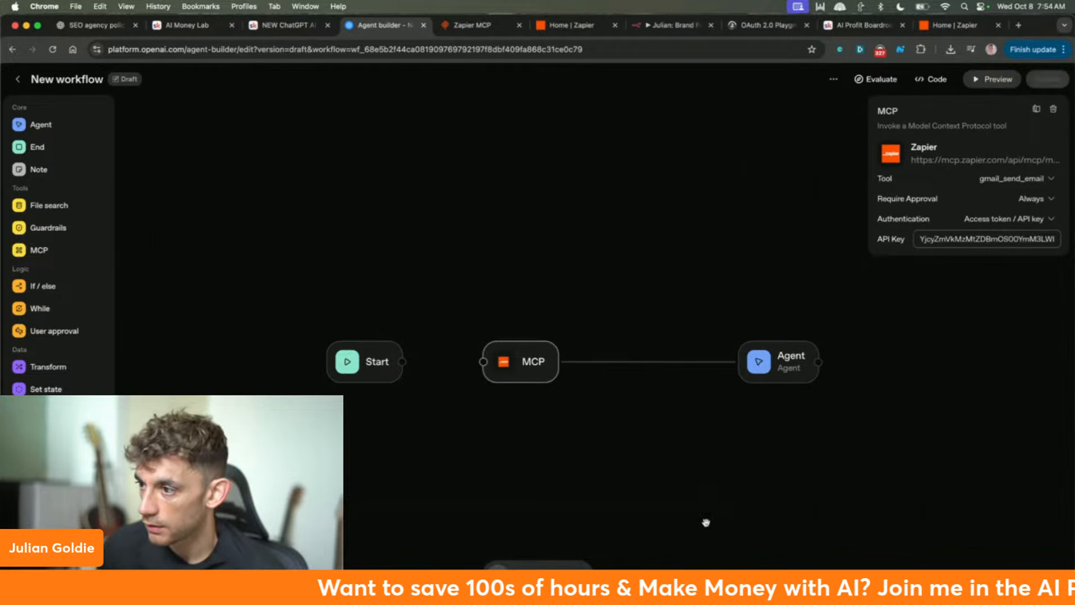
drag(781, 356, 660, 355)
drag(402, 362, 483, 362)
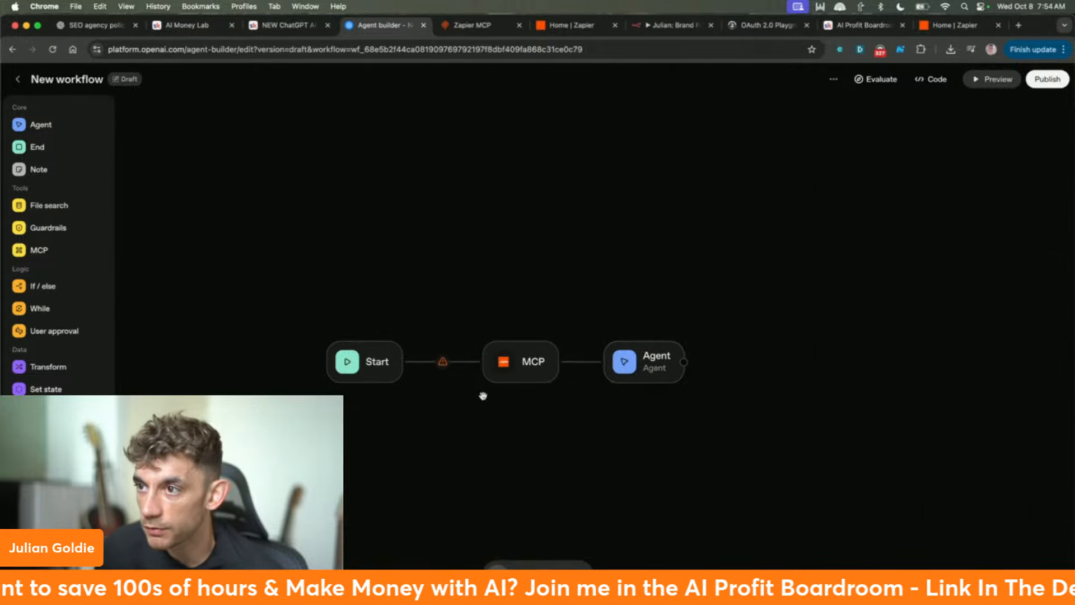
click(442, 361)
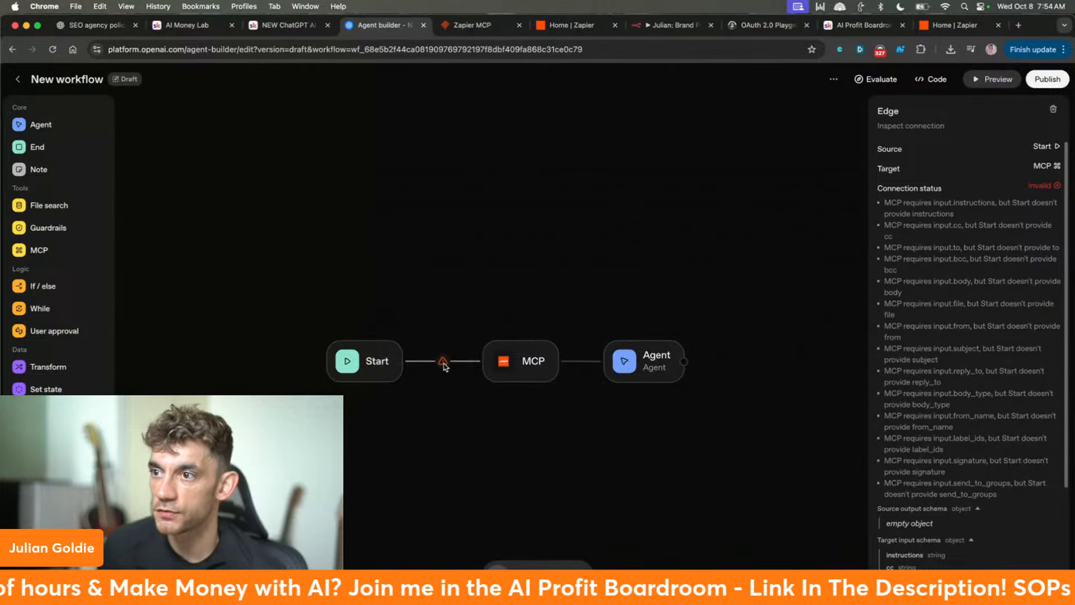
drag(394, 361, 350, 361)
- Rearrange the nodes into Start, Agent, MCP order and check the MCP-to-Agent connection
right_click(515, 357)
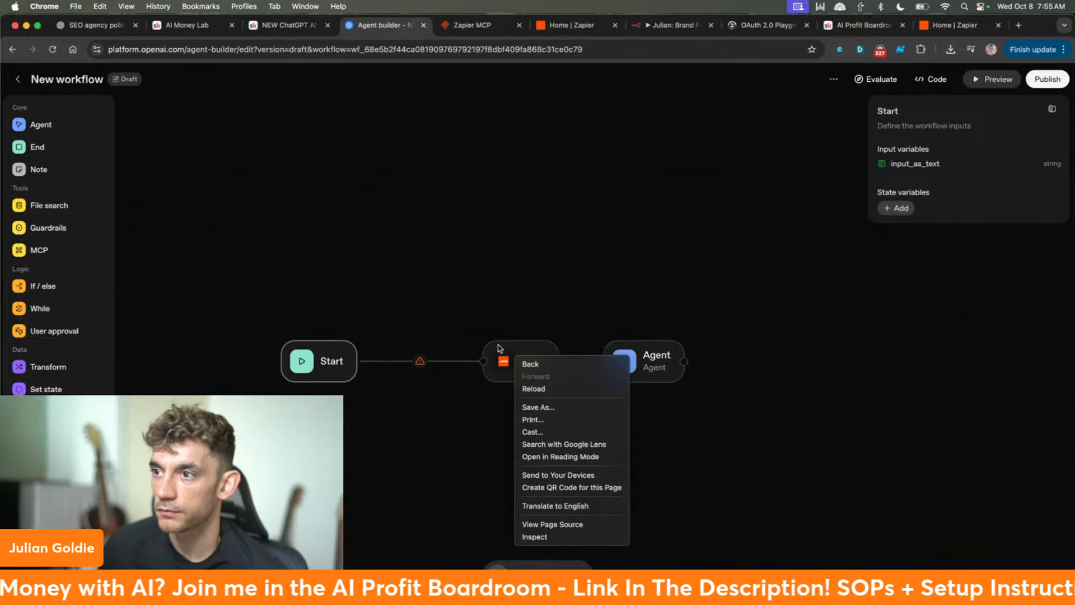
click(500, 348)
drag(611, 362, 396, 349)
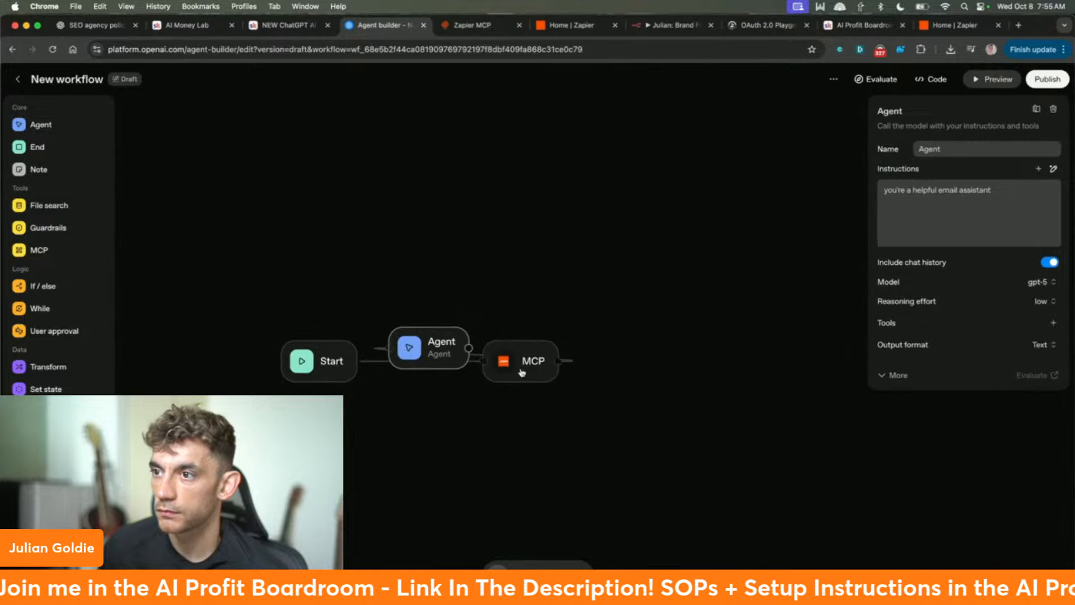
drag(521, 372, 682, 332)
drag(471, 348, 484, 375)
click(498, 365)
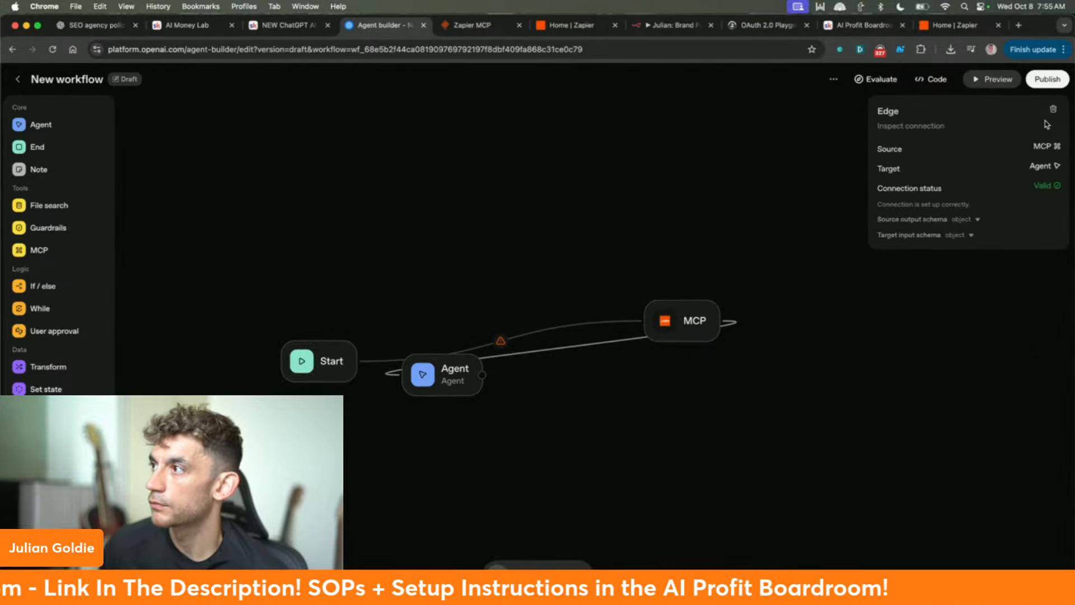
- Publish 'New workflow' as v1 production, tidy the nodes, and return to the overview
click(1042, 80)
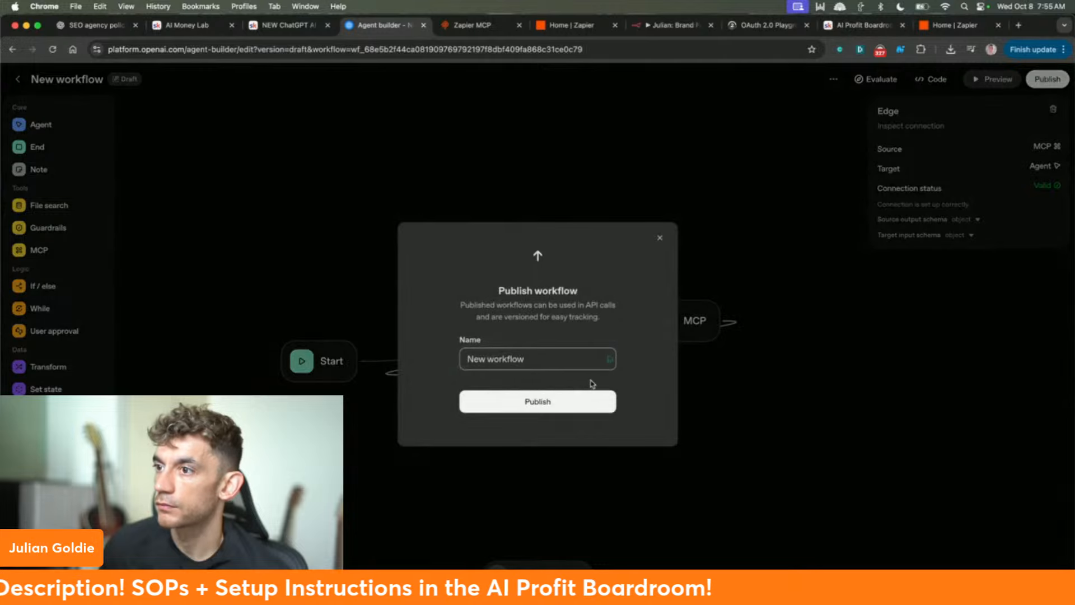
click(576, 408)
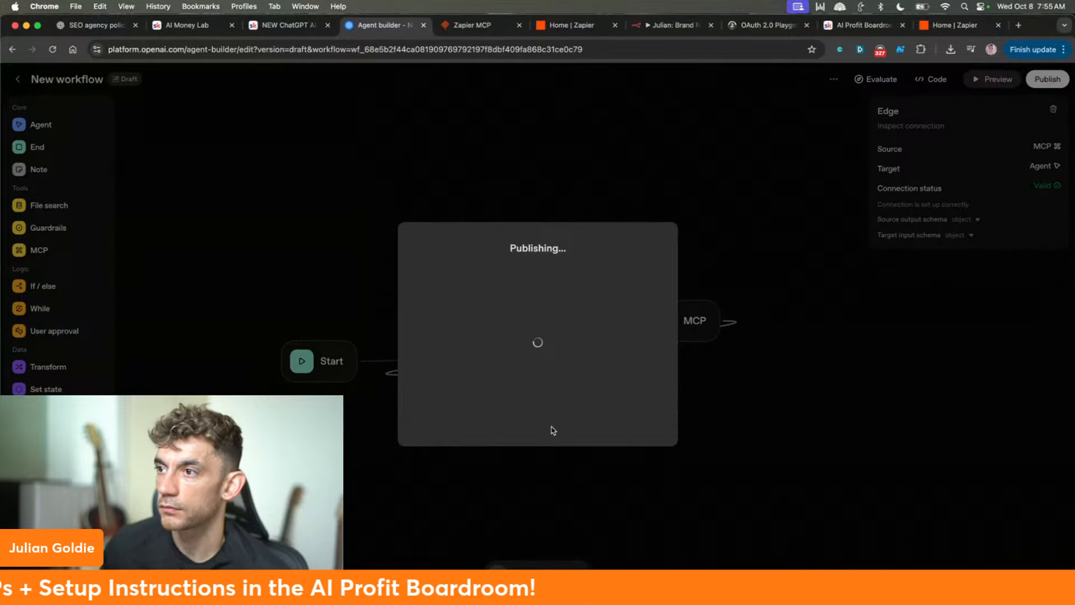
click(984, 78)
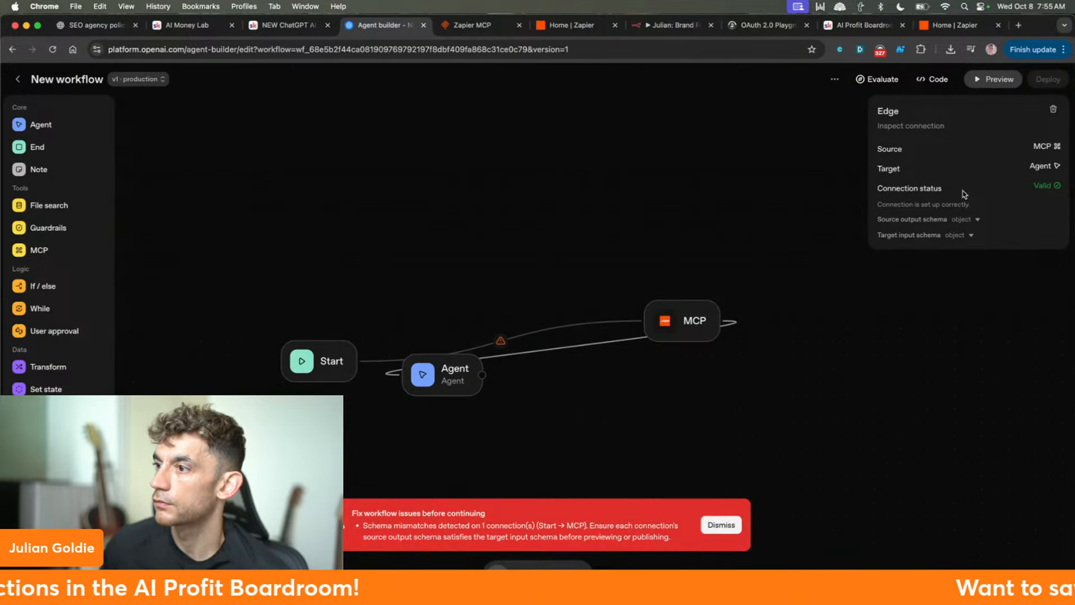
click(718, 524)
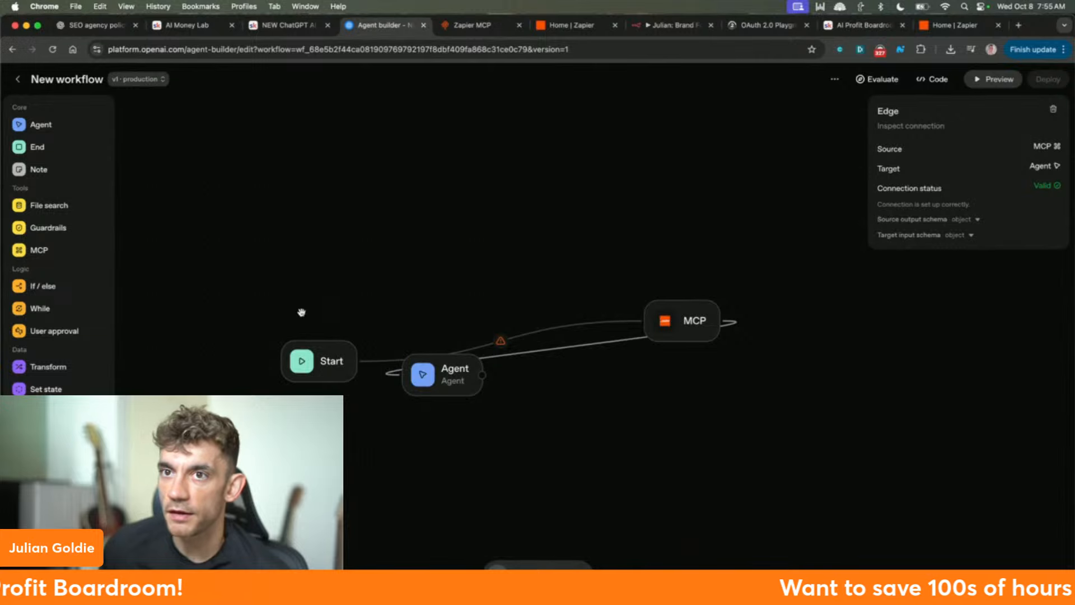
drag(440, 378, 682, 432)
drag(672, 324, 431, 377)
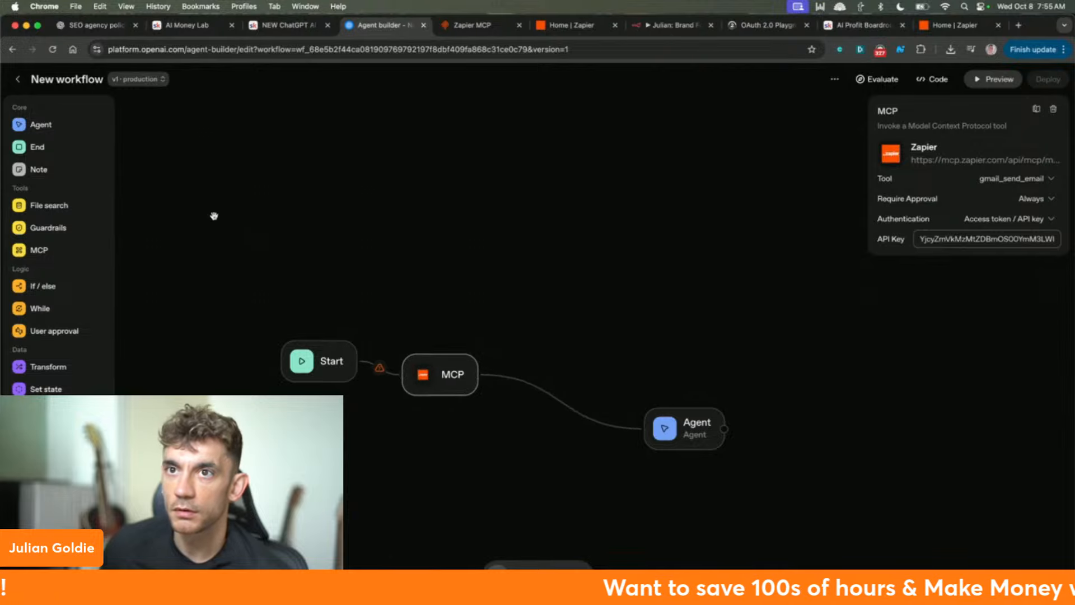
click(21, 79)
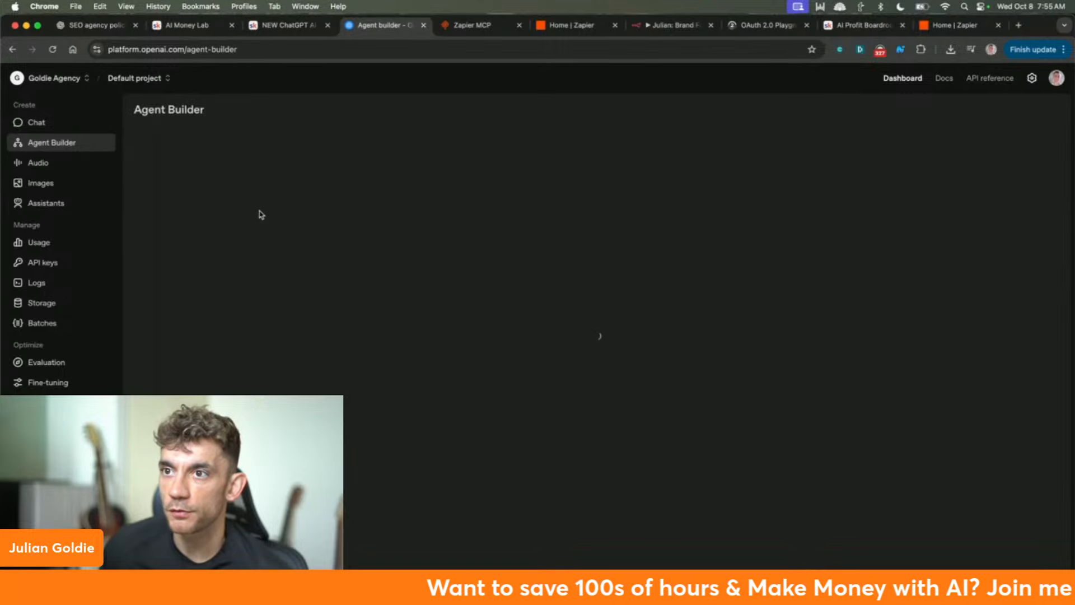
- Open the Internal knowledge assistant template from Templates and pan to view its nodes
click(404, 262)
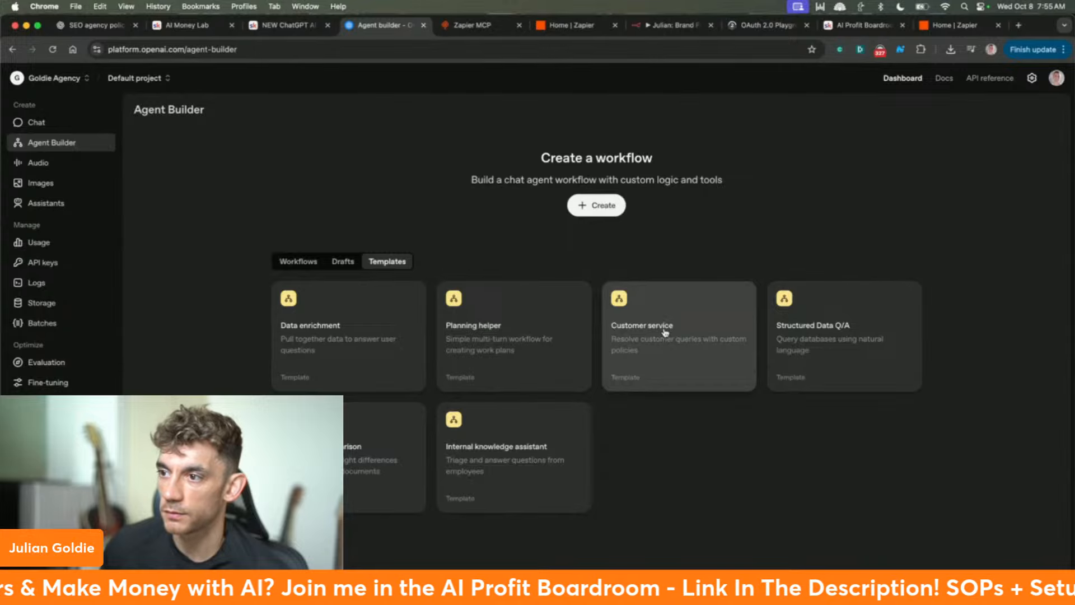
click(546, 434)
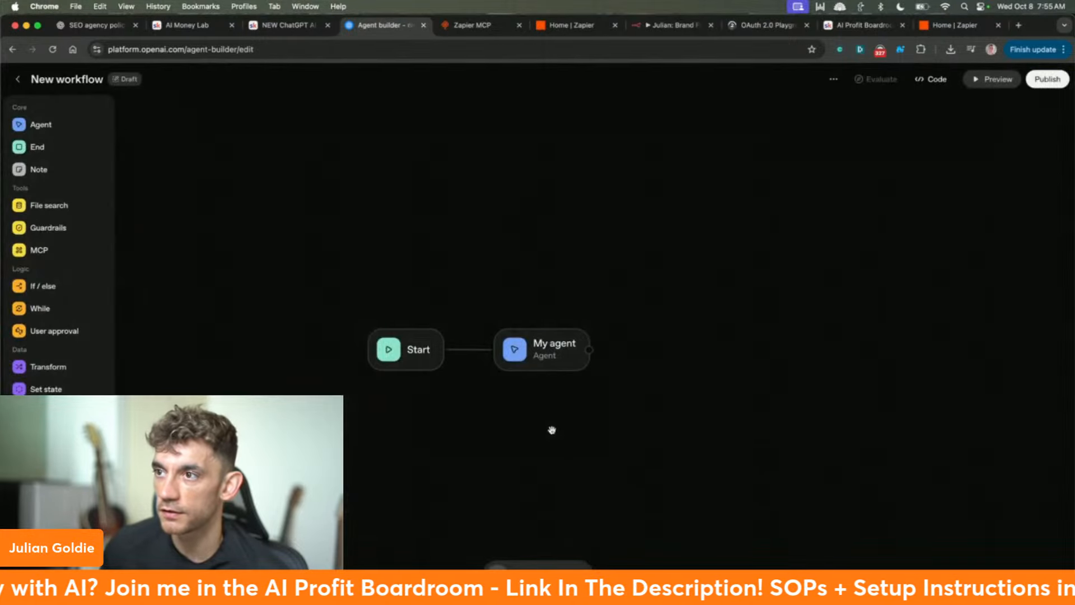
drag(529, 312, 170, 194)
drag(479, 166, 441, 209)
click(629, 254)
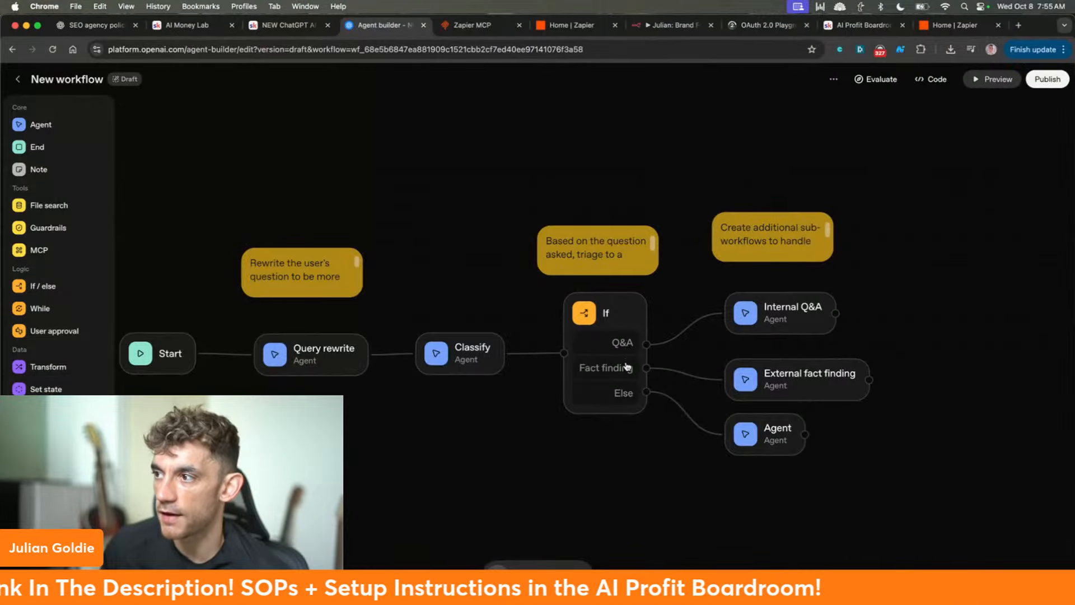
drag(336, 153, 336, 151)
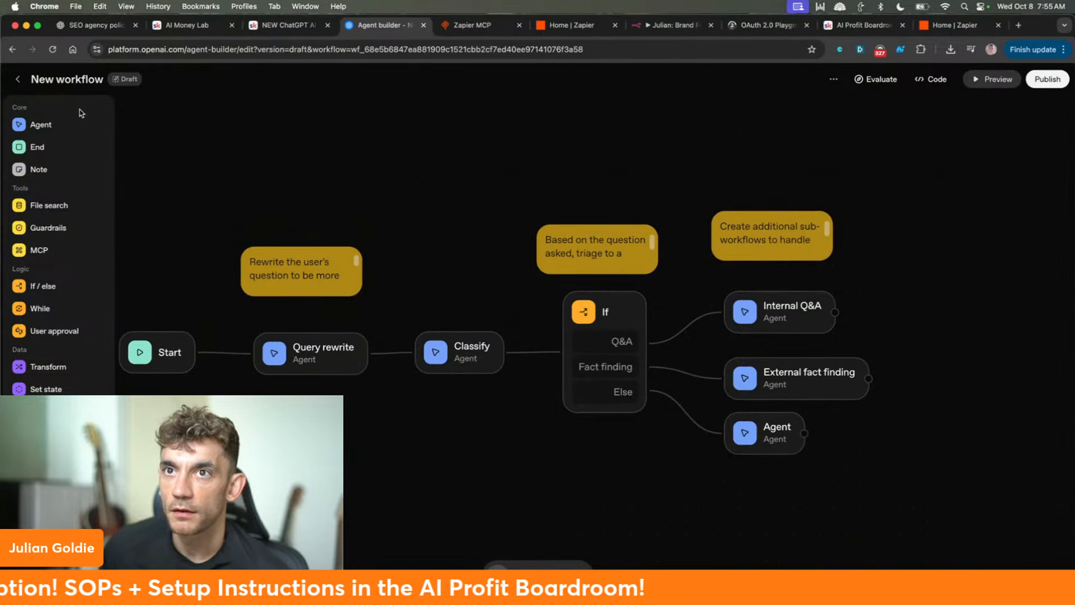
- Inspect the Query rewrite, Classify, If and Internal Q&A node settings
click(359, 352)
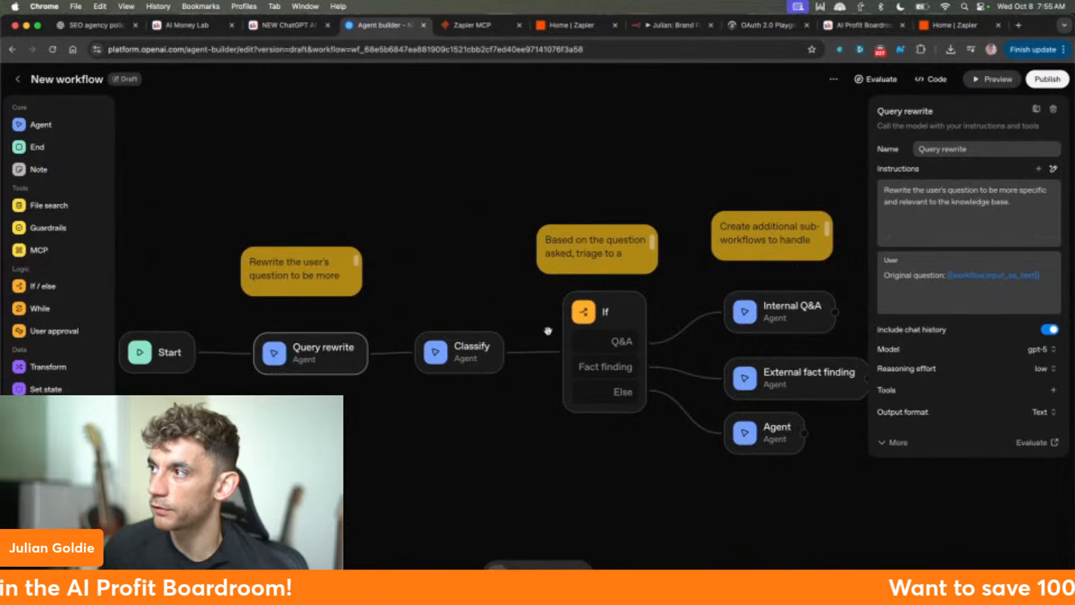
click(459, 339)
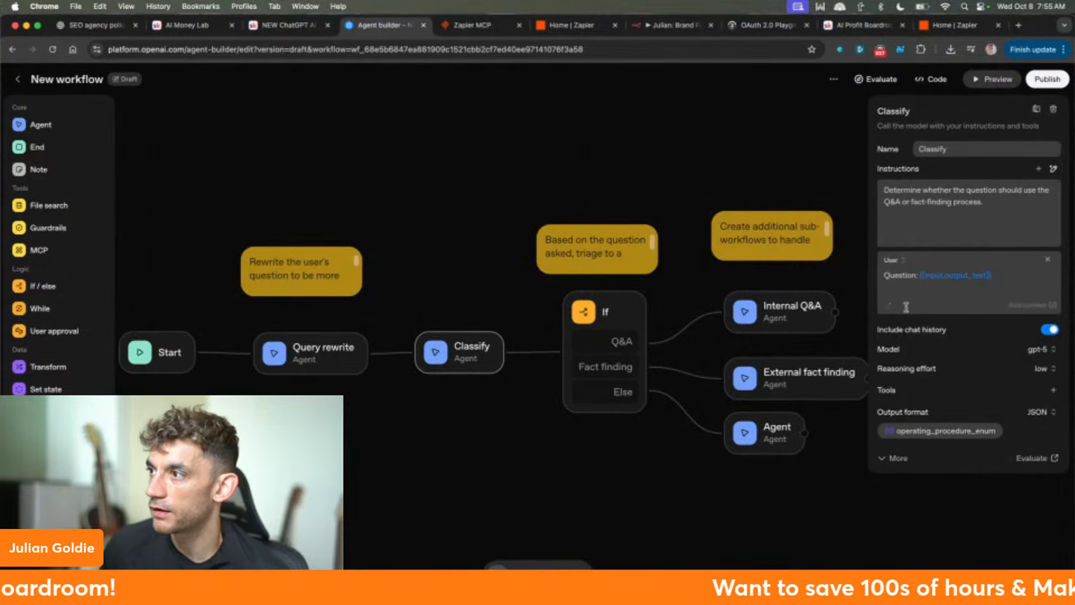
click(627, 333)
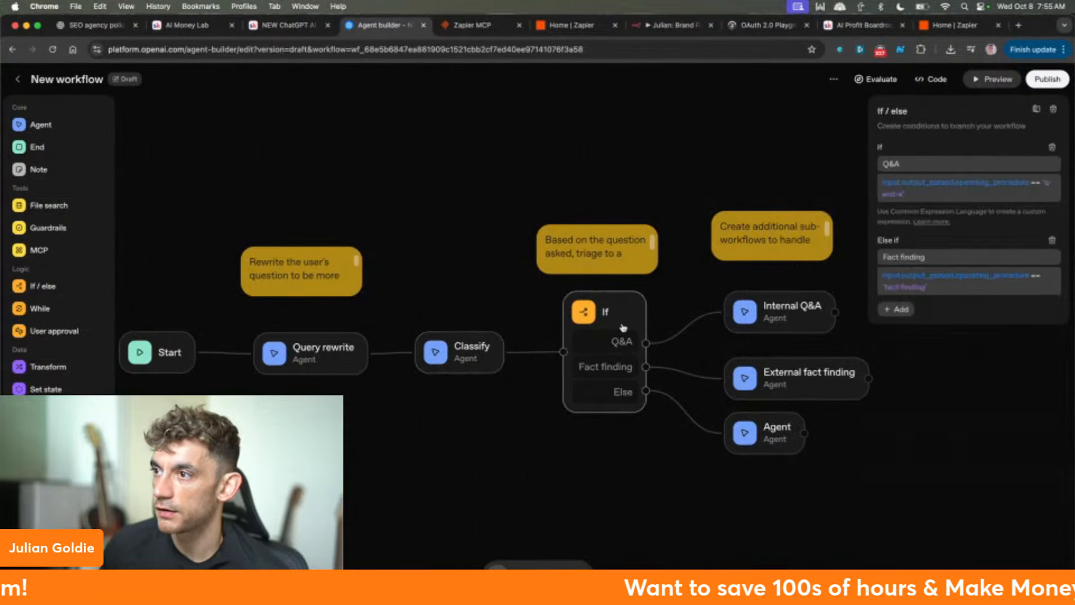
click(796, 315)
scroll(899, 238, down, 3)
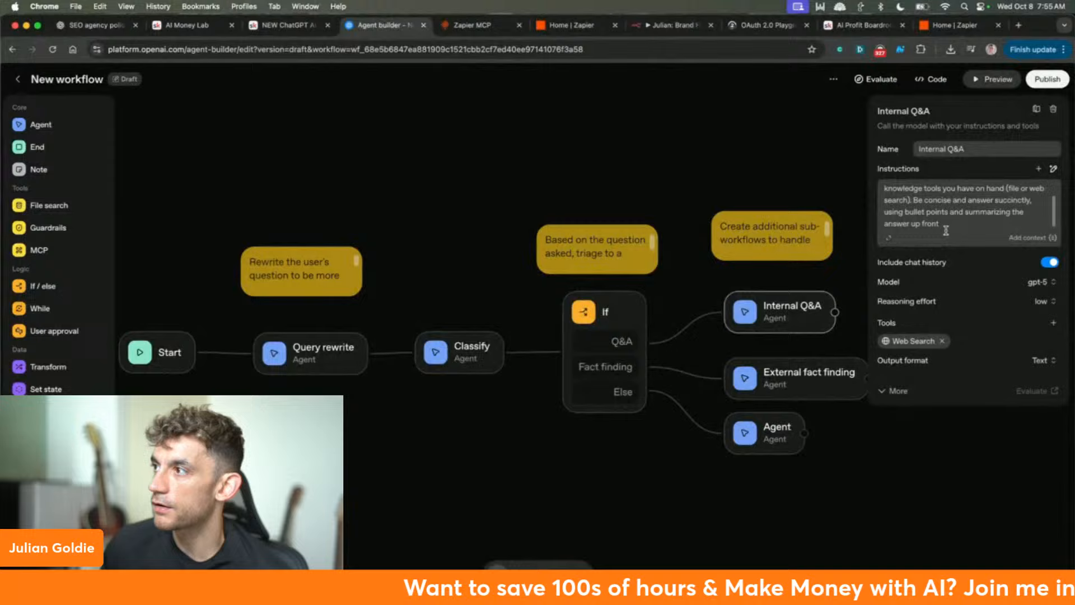
- Expand the Internal Q&A instructions, highlight the file or web search wording, and cancel unchanged
click(890, 239)
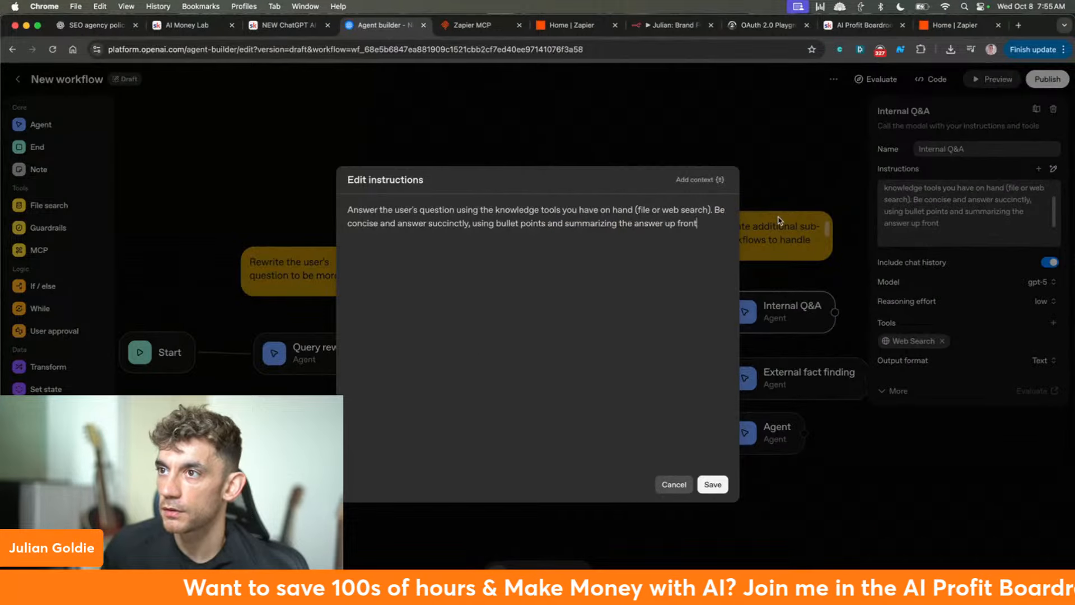
triple_click(521, 225)
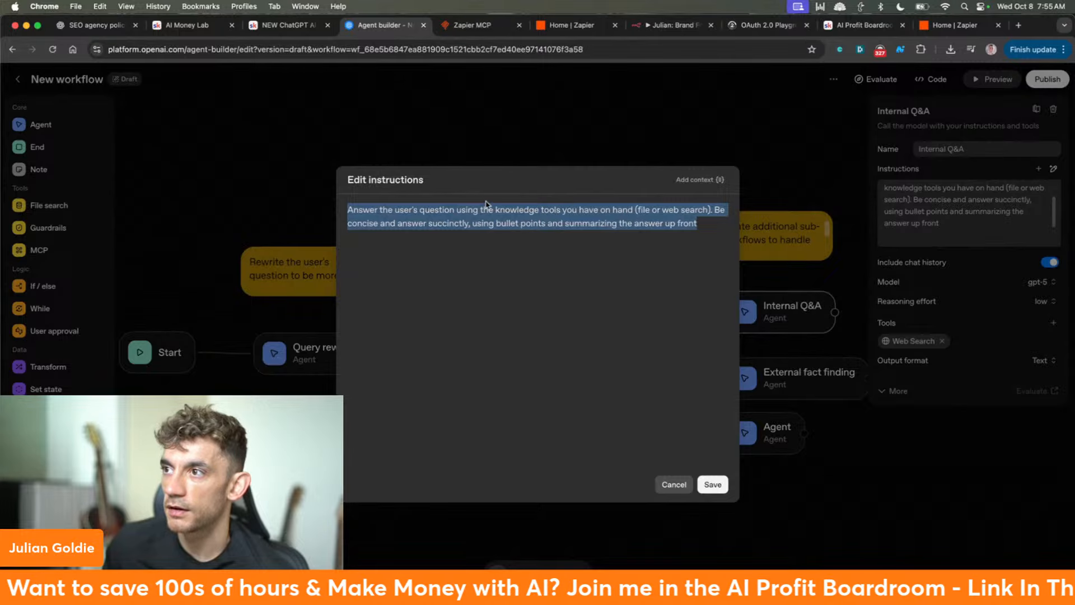
click(631, 210)
drag(678, 210, 617, 210)
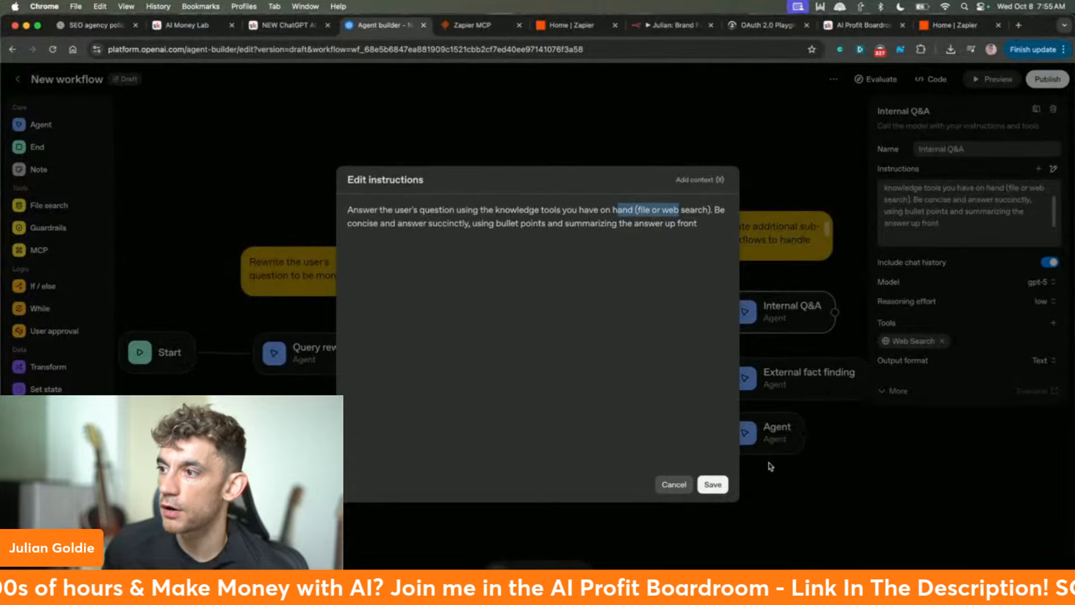
click(675, 485)
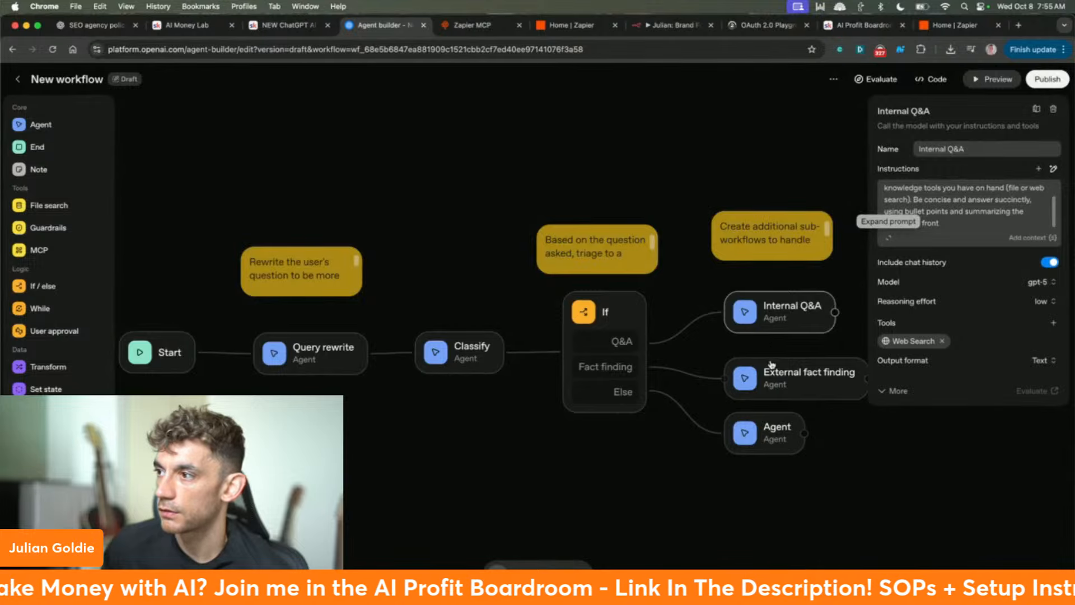